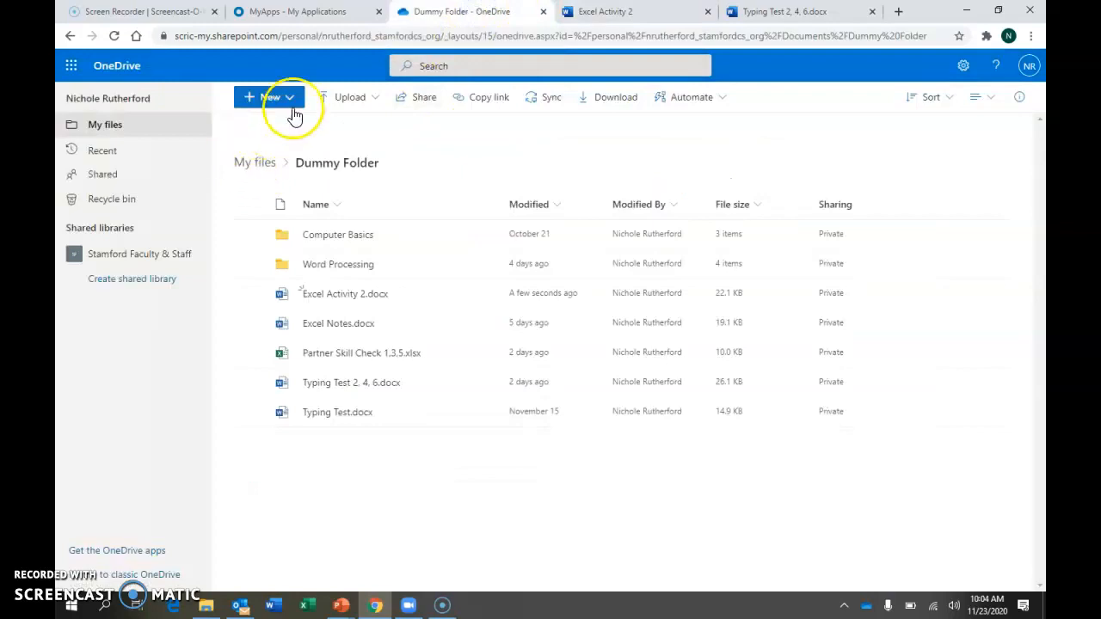
Create a new Excel workbook in Dummy Folder and check the first task in the Excel Activity 2 document
{"action": "left_click", "coordinate": [290, 101]}
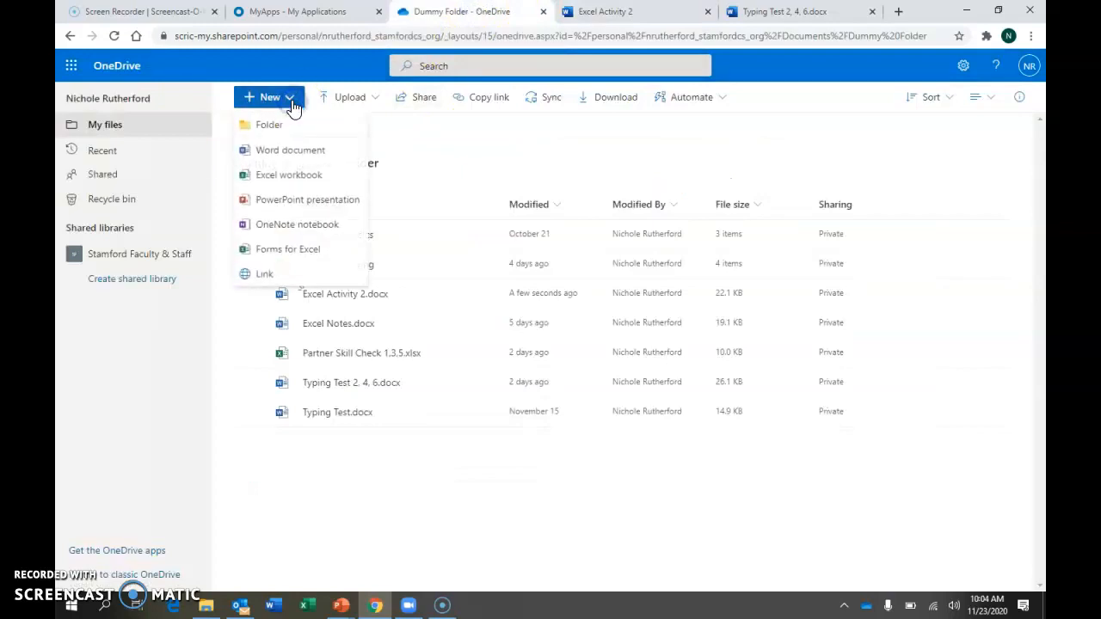
{"action": "left_click", "coordinate": [292, 176]}
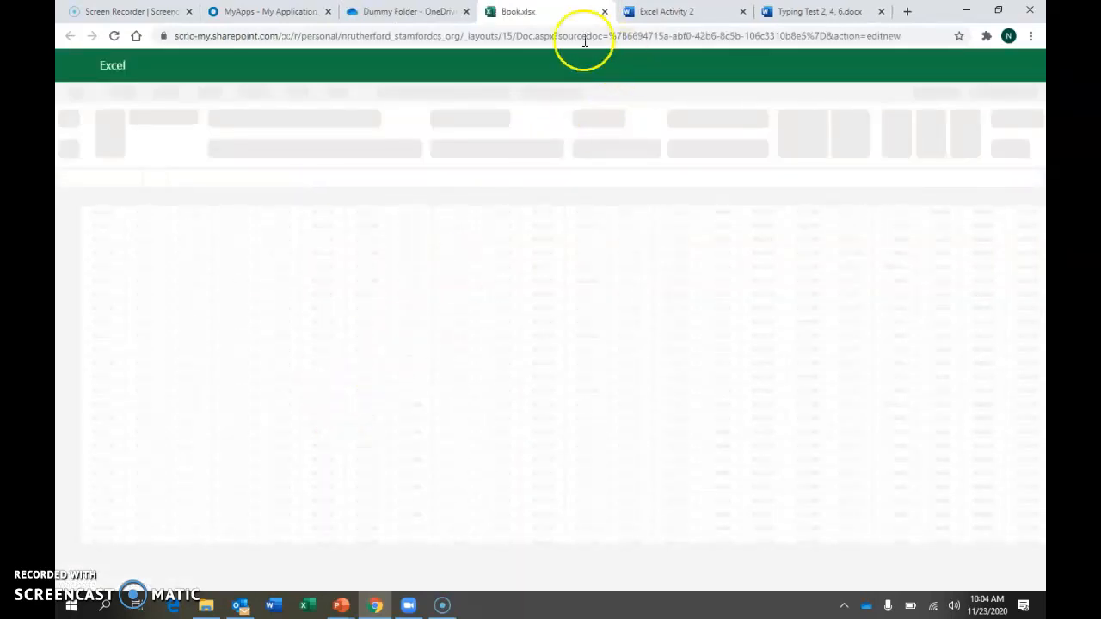
{"action": "left_click", "coordinate": [659, 16]}
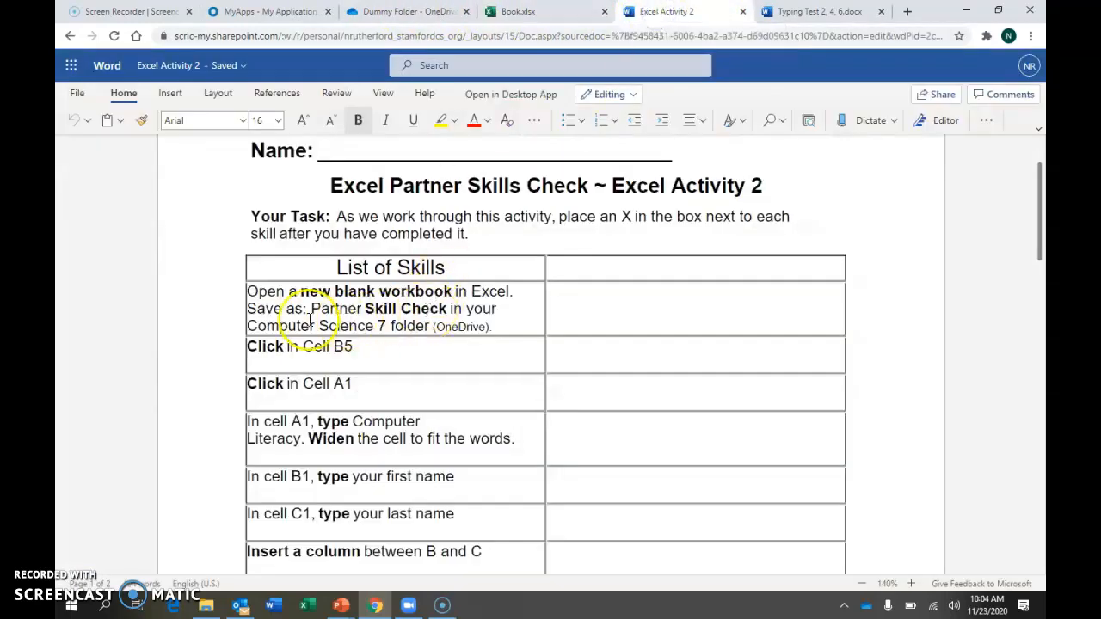
{"action": "left_click", "coordinate": [534, 14]}
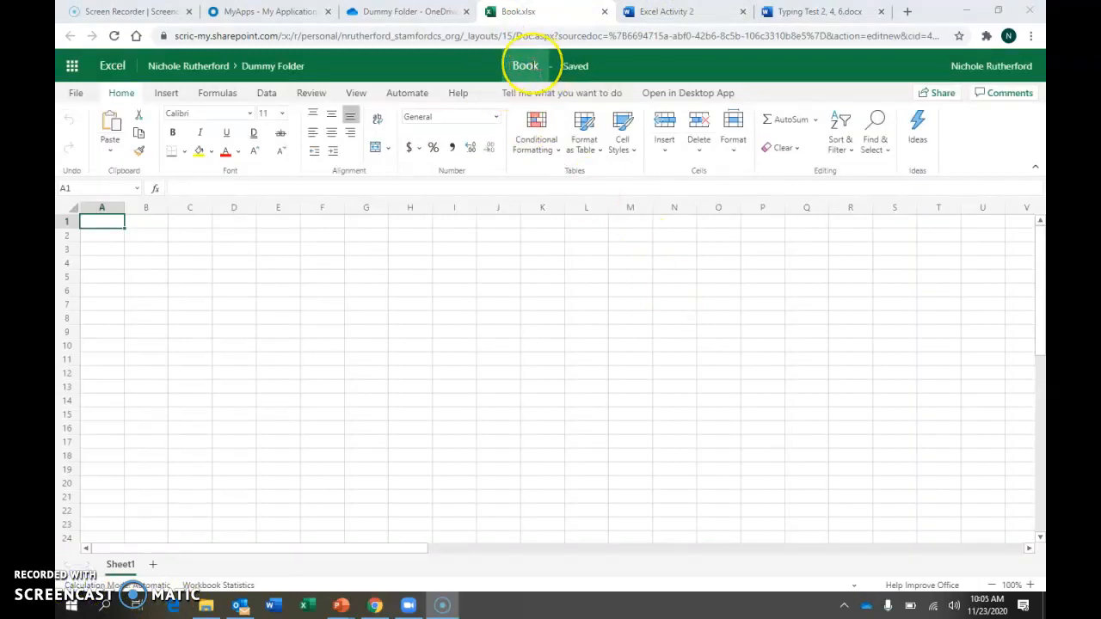
Rename the new workbook as Partner Skill Check
{"action": "left_click", "coordinate": [531, 69]}
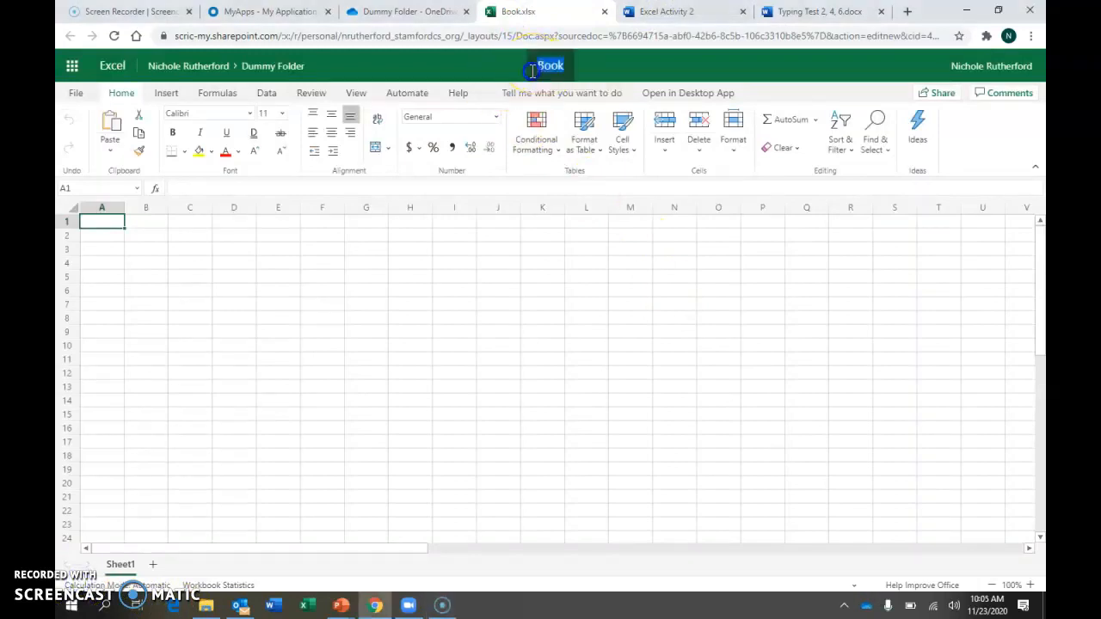
{"action": "left_click", "coordinate": [990, 144]}
{"action": "type", "text": "P"}
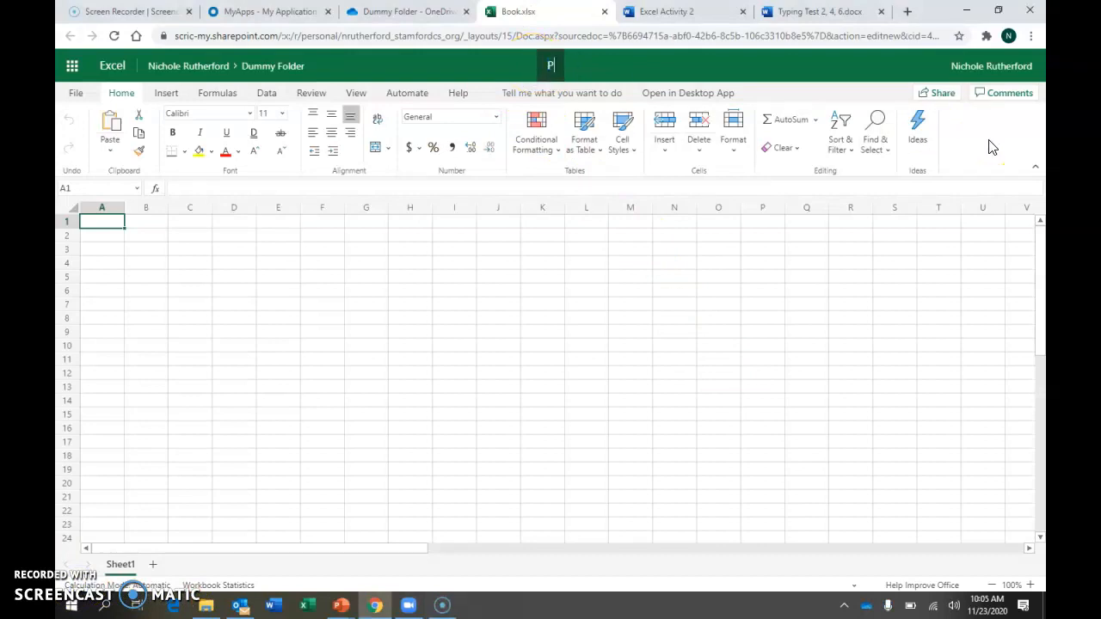
{"action": "type", "text": "artner"}
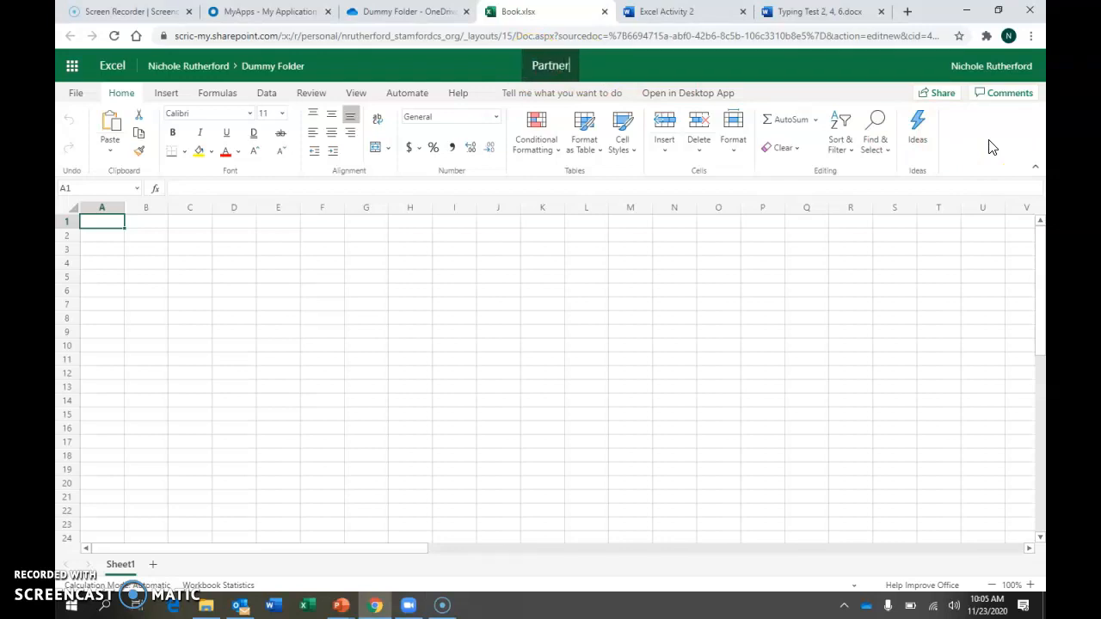
{"action": "type", "text": " Skill Check"}
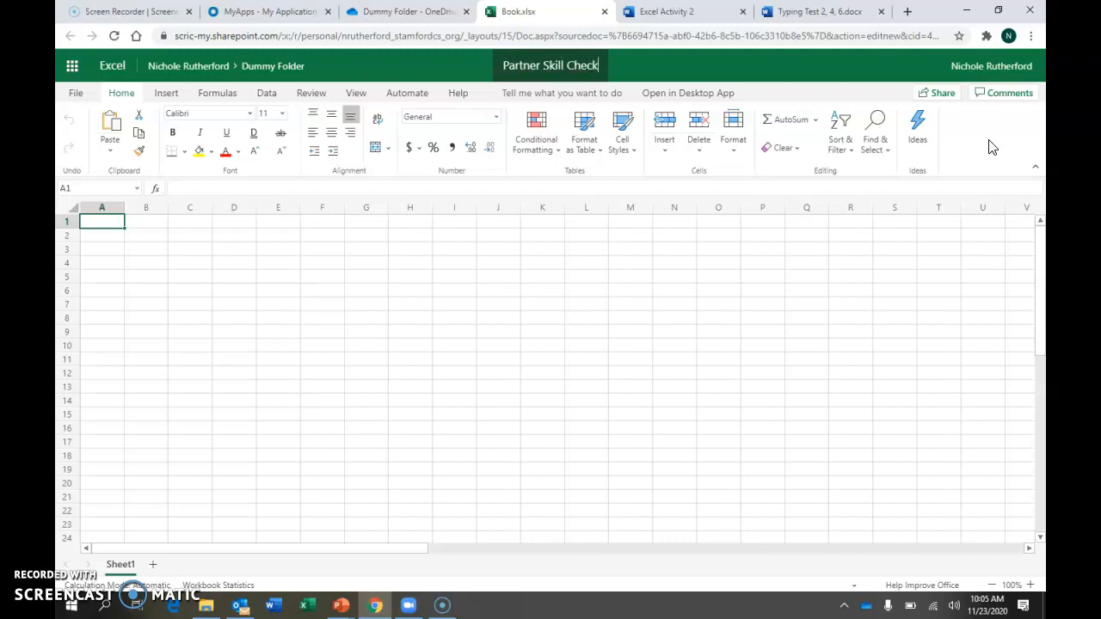
{"action": "left_click", "coordinate": [637, 302]}
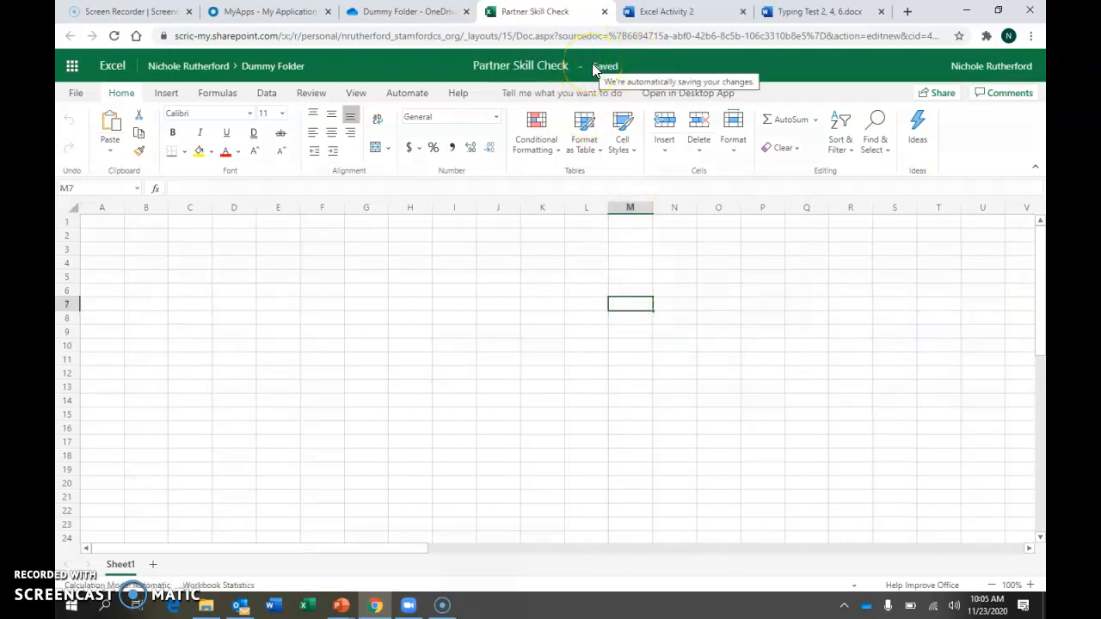
Open the Partner Skill Check workbook in the desktop version of Excel and maximize its window
{"action": "left_click", "coordinate": [687, 94]}
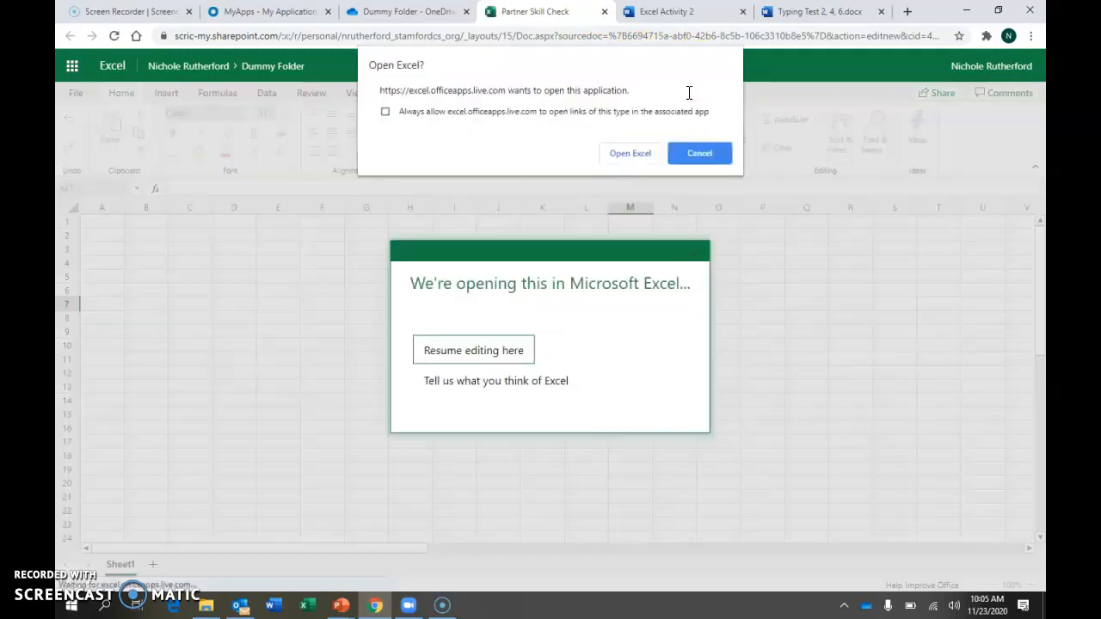
{"action": "left_click", "coordinate": [620, 153]}
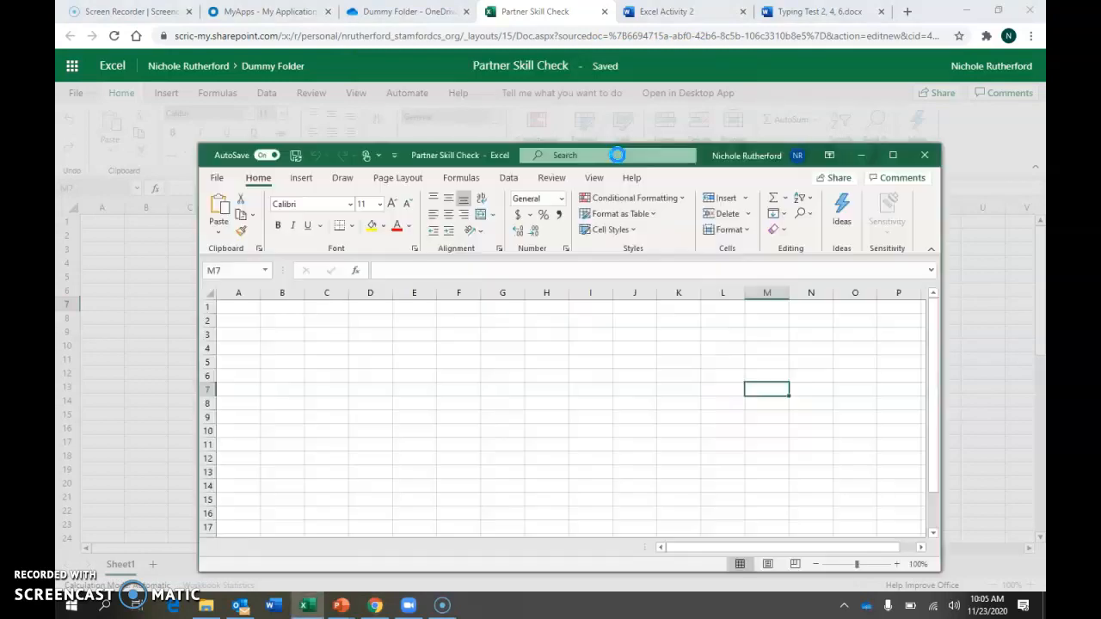
{"action": "left_click", "coordinate": [892, 155]}
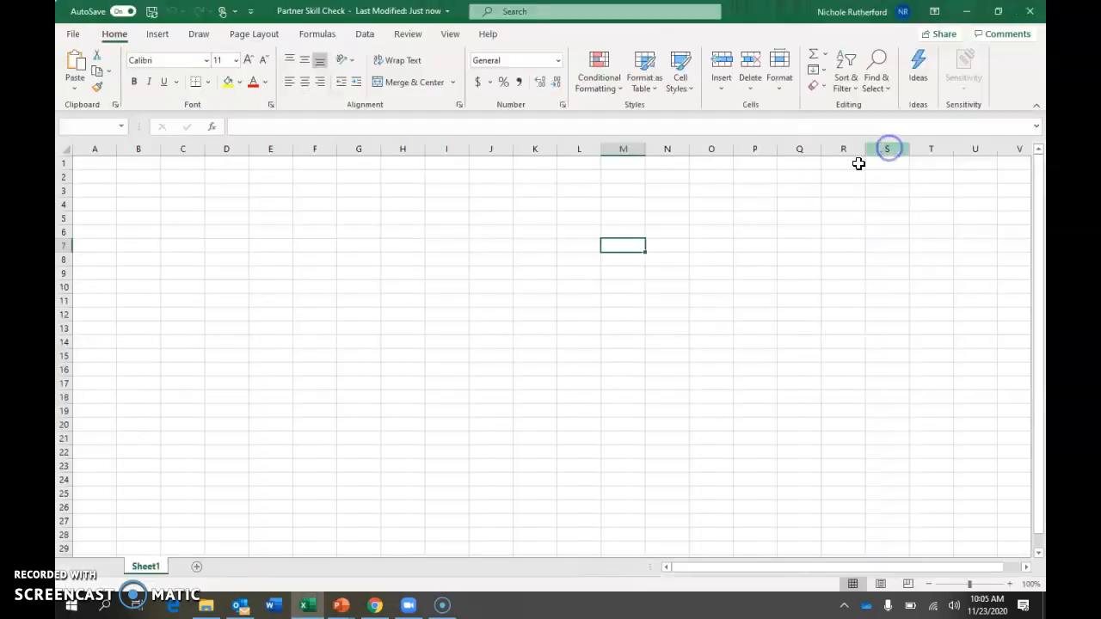
{"action": "left_click", "coordinate": [77, 579]}
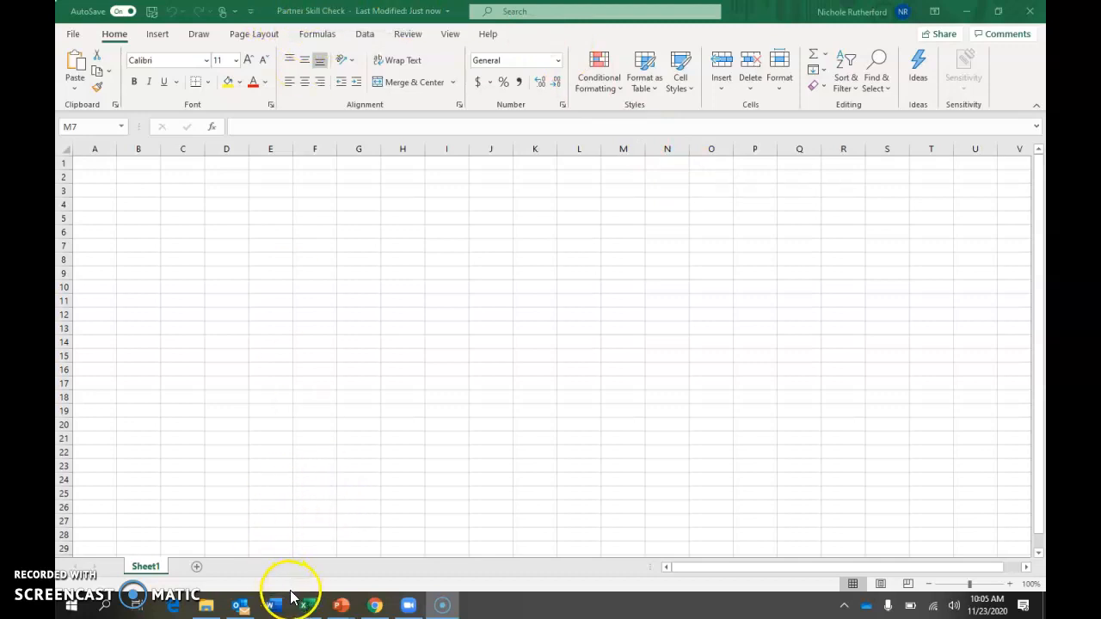
Switch to the Excel Activity 2 document in Chrome and enter x beside the new blank workbook skill
{"action": "left_click", "coordinate": [369, 611]}
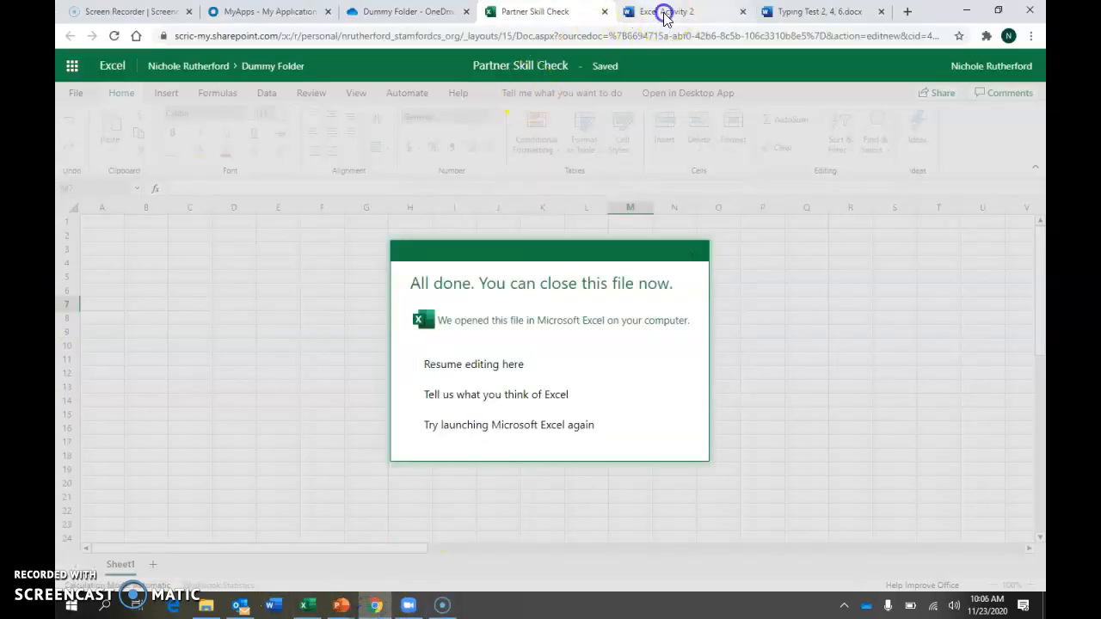
{"action": "left_click", "coordinate": [663, 12]}
{"action": "left_click", "coordinate": [688, 316]}
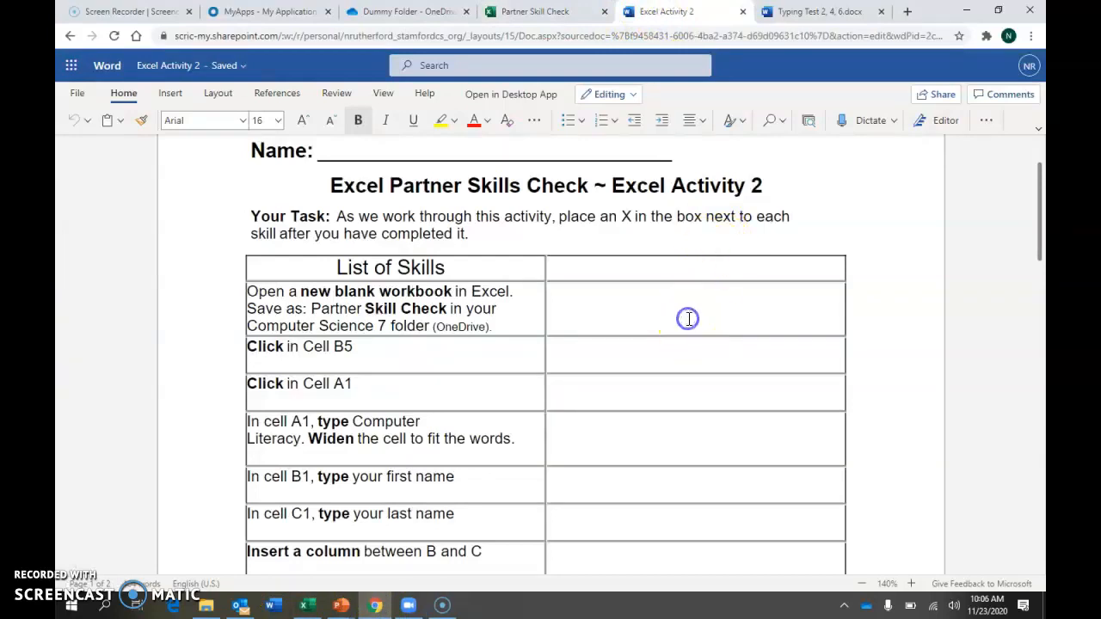
{"action": "key", "text": "Tab"}
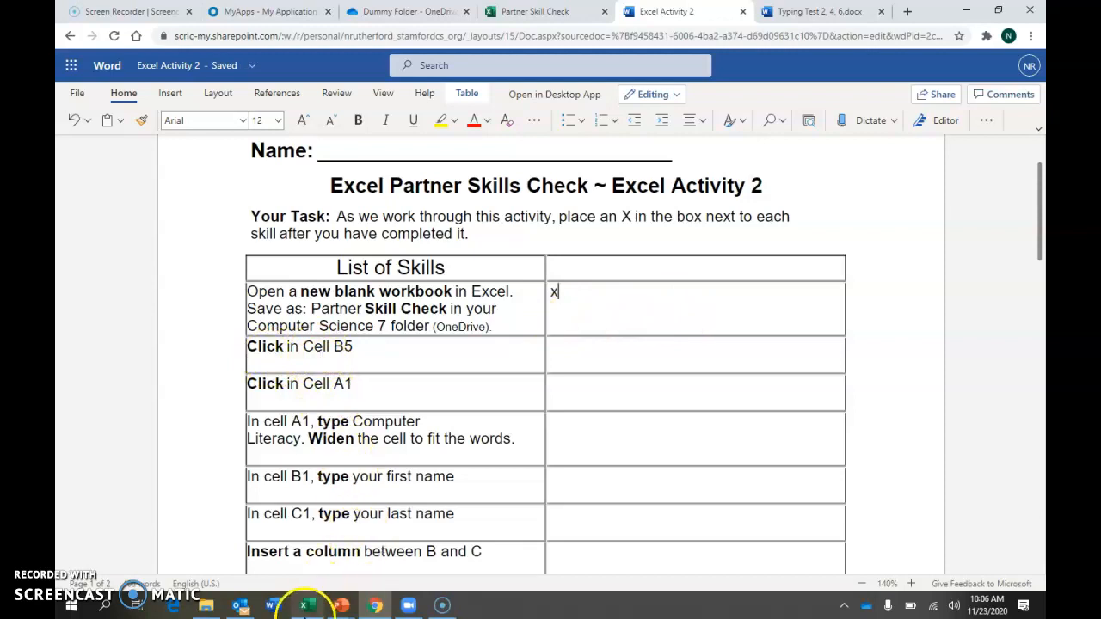
Select cell B5 in the Excel workbook at 120% zoom, and enter x beside that skill in the Excel Activity 2 checklist
{"action": "left_click", "coordinate": [308, 604]}
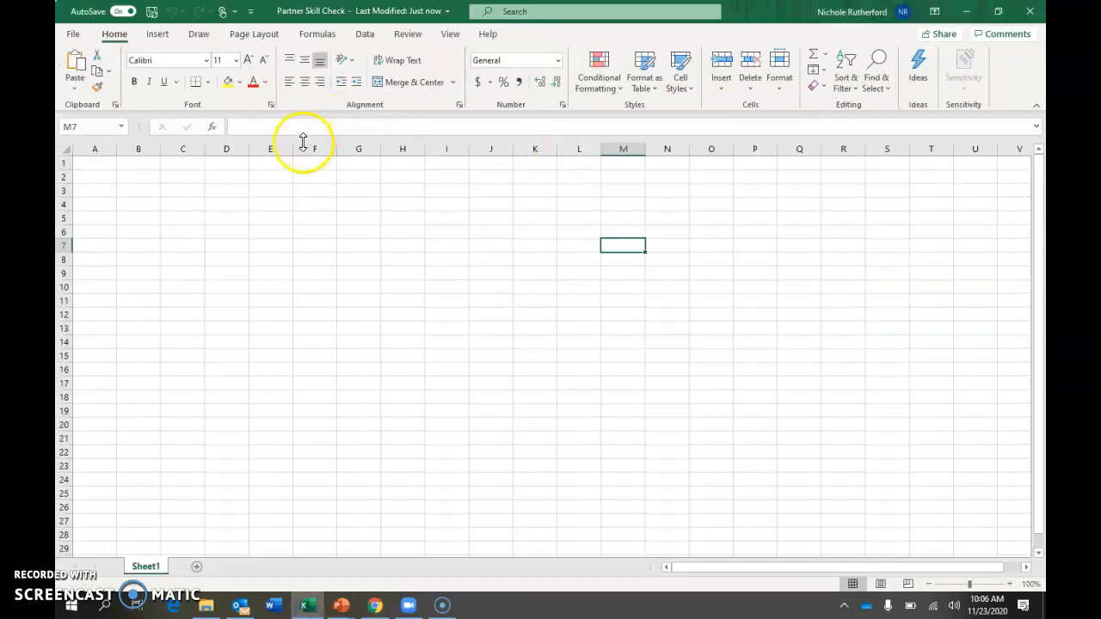
{"action": "left_click", "coordinate": [1012, 585]}
{"action": "left_click", "coordinate": [1013, 585]}
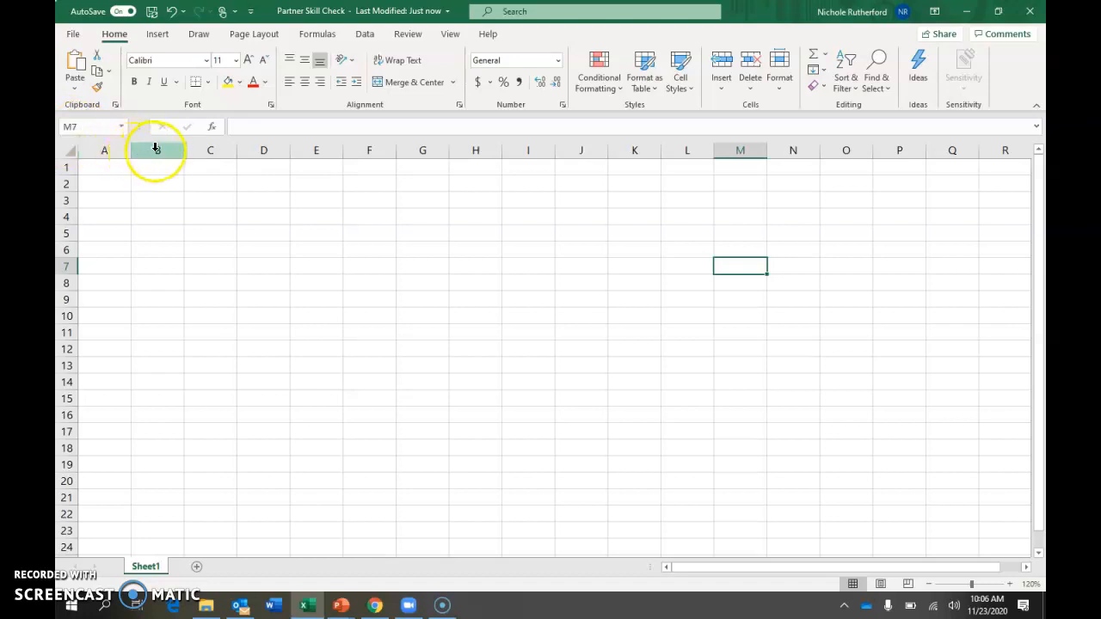
{"action": "left_click", "coordinate": [158, 232]}
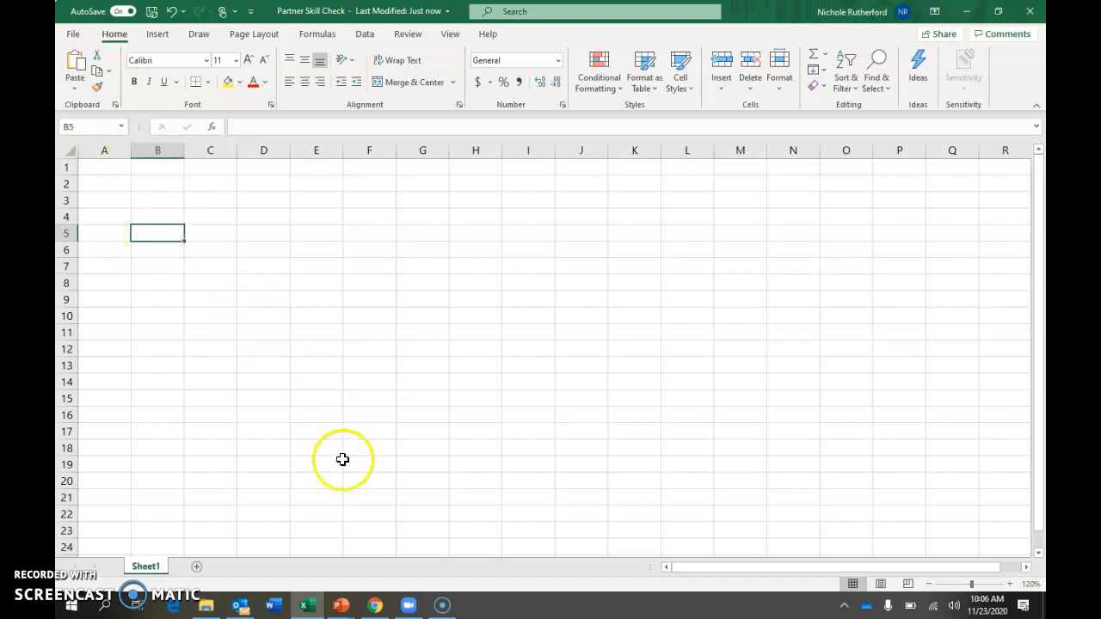
{"action": "left_click", "coordinate": [375, 605]}
{"action": "left_click", "coordinate": [572, 359]}
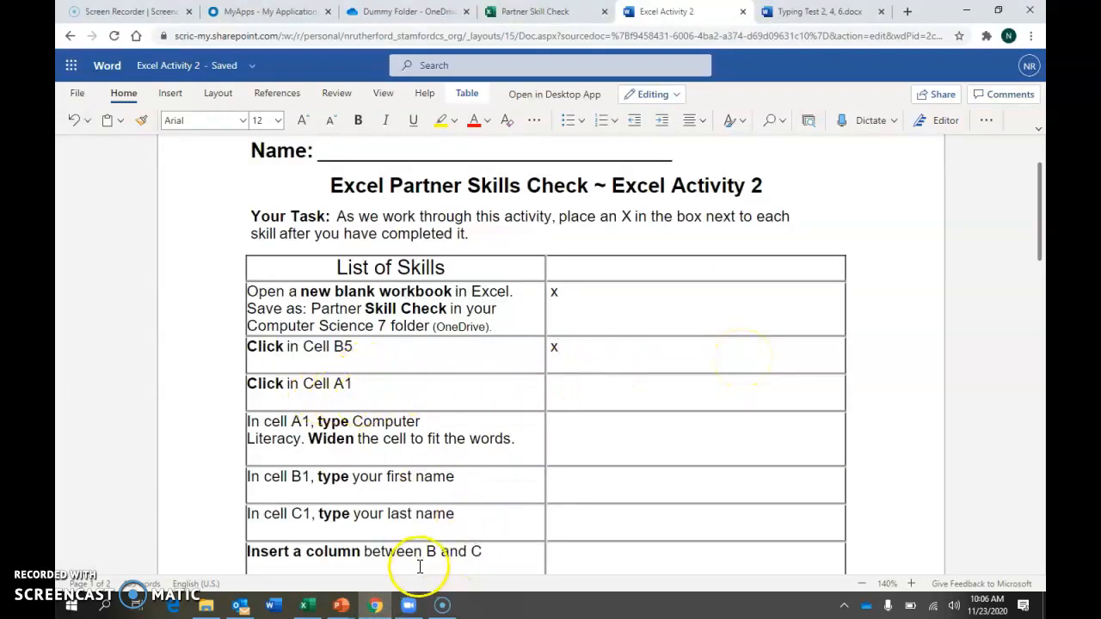
Select cell A1 in the Excel workbook and enter x beside that skill in the Excel Activity 2 checklist
{"action": "left_click", "coordinate": [311, 607]}
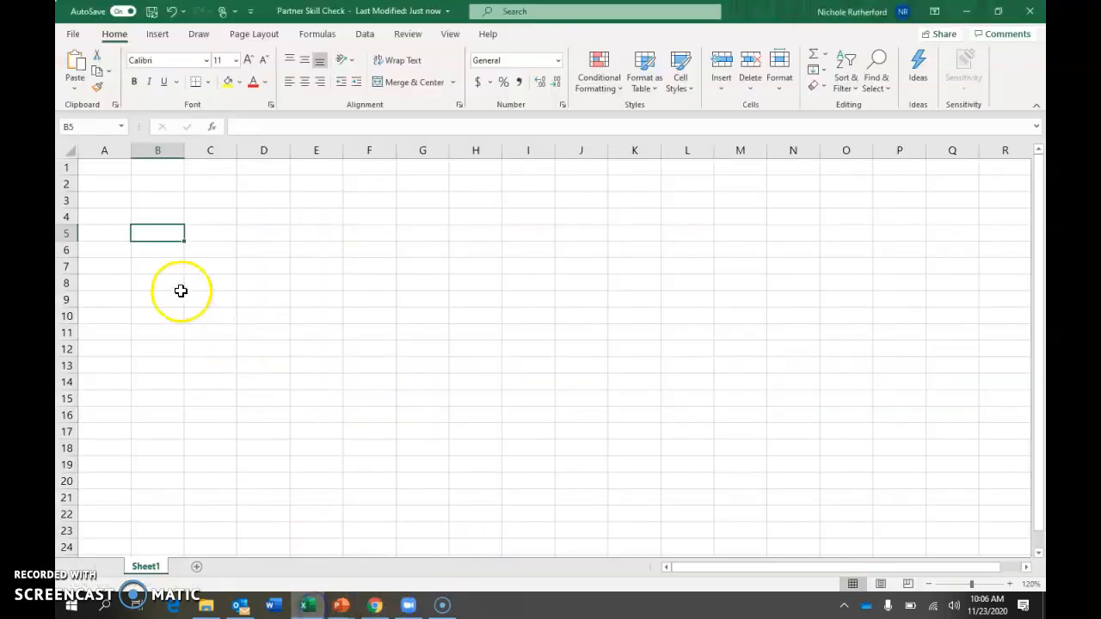
{"action": "left_click", "coordinate": [106, 167]}
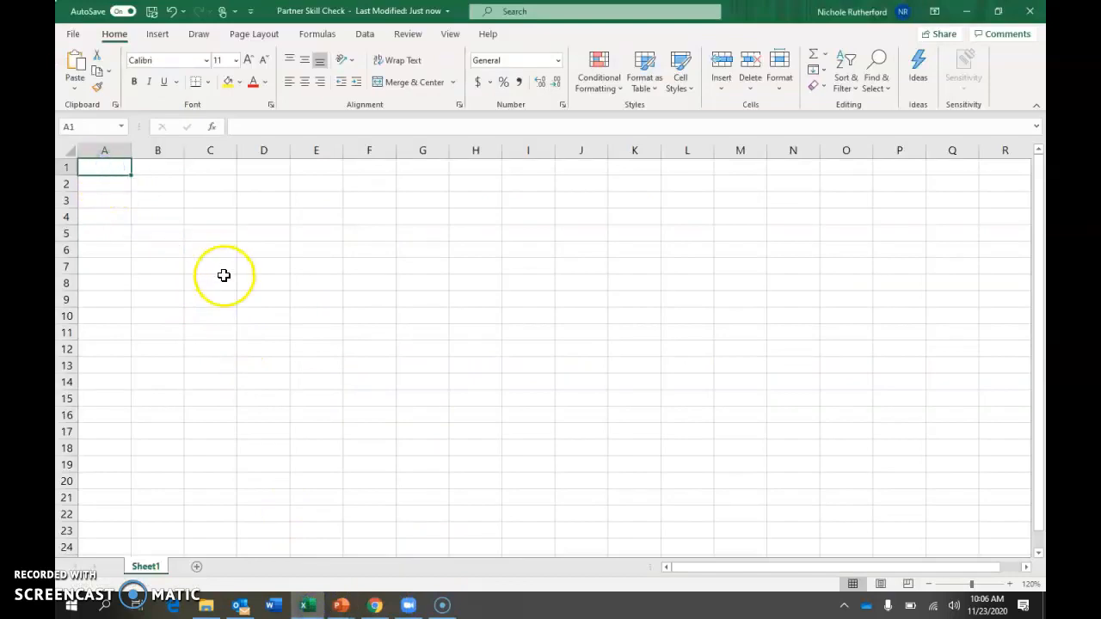
{"action": "mouse_move", "coordinate": [375, 607]}
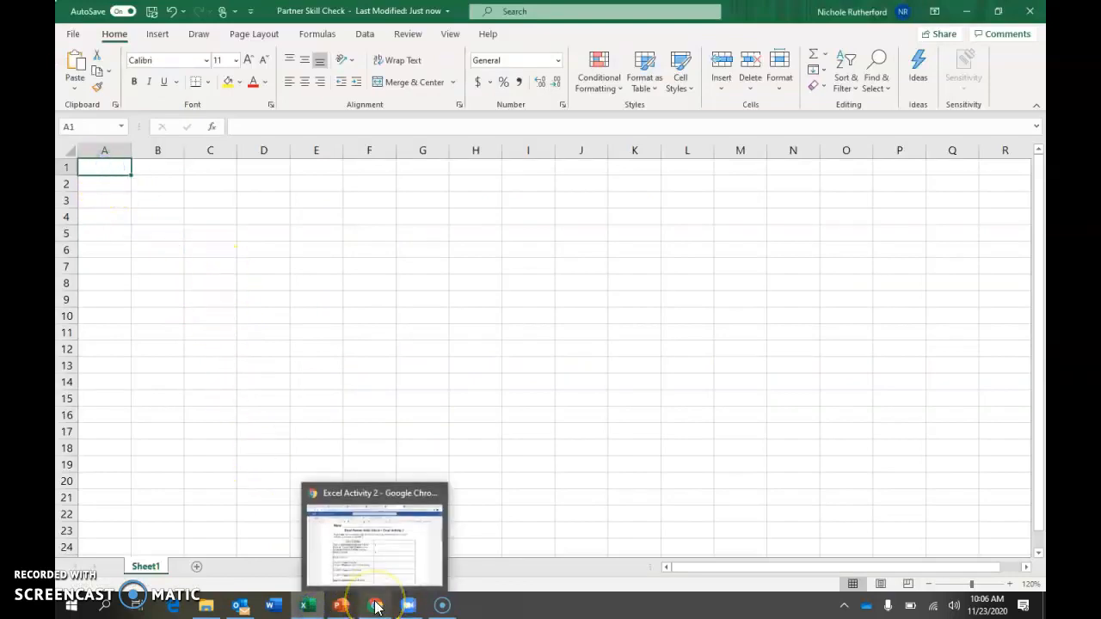
{"action": "left_click", "coordinate": [373, 575]}
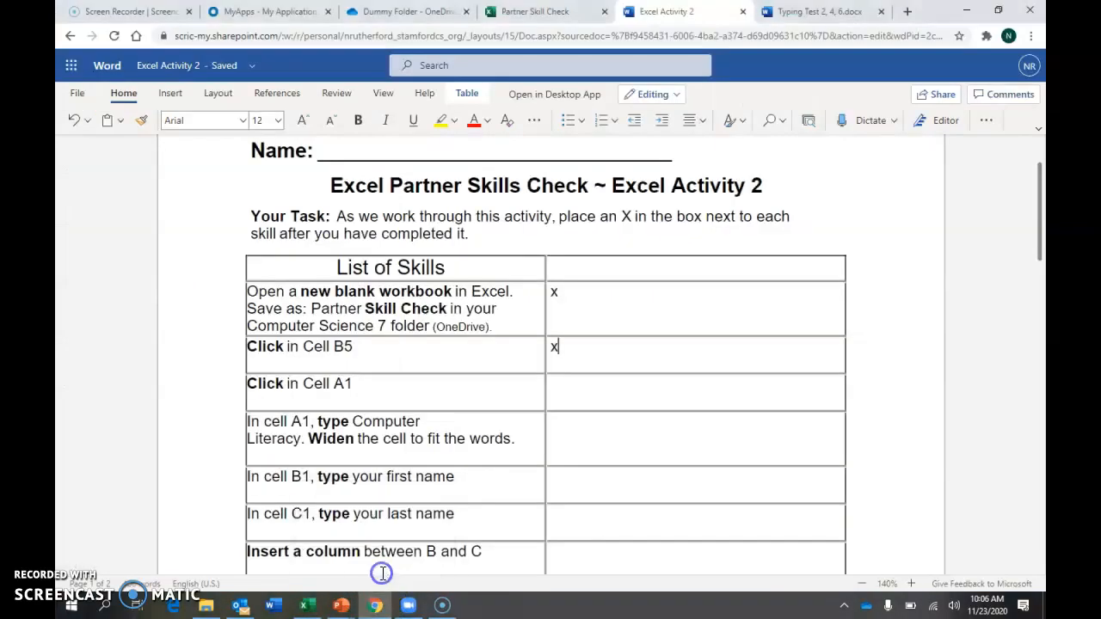
{"action": "left_click", "coordinate": [592, 384]}
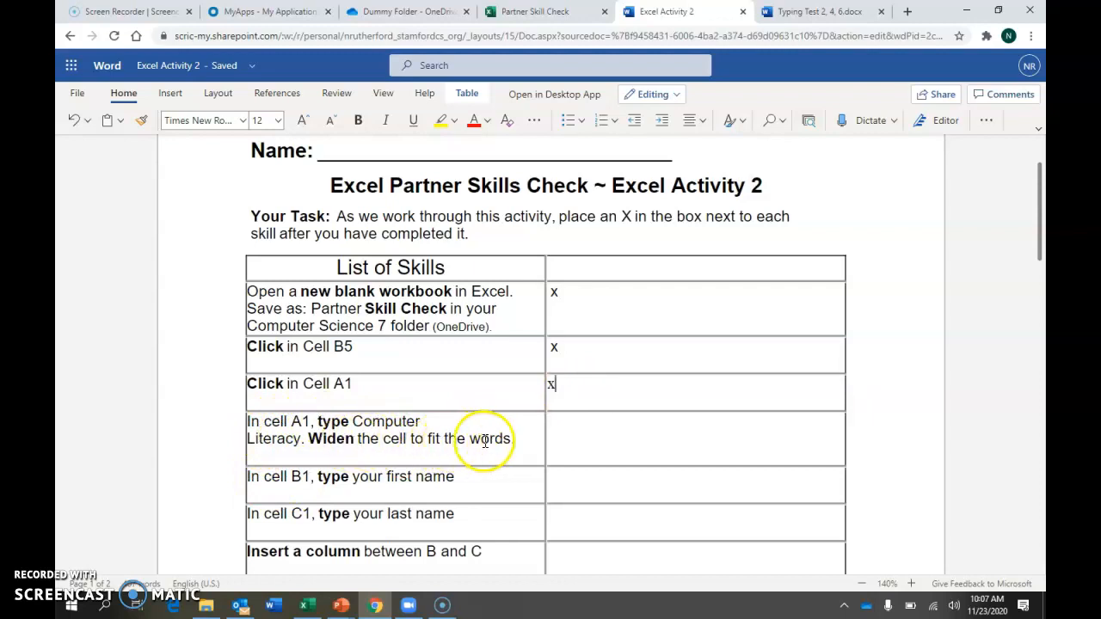
Switch to the Excel workbook and enter Computer Literacy in cell A1
{"action": "left_click", "coordinate": [305, 605]}
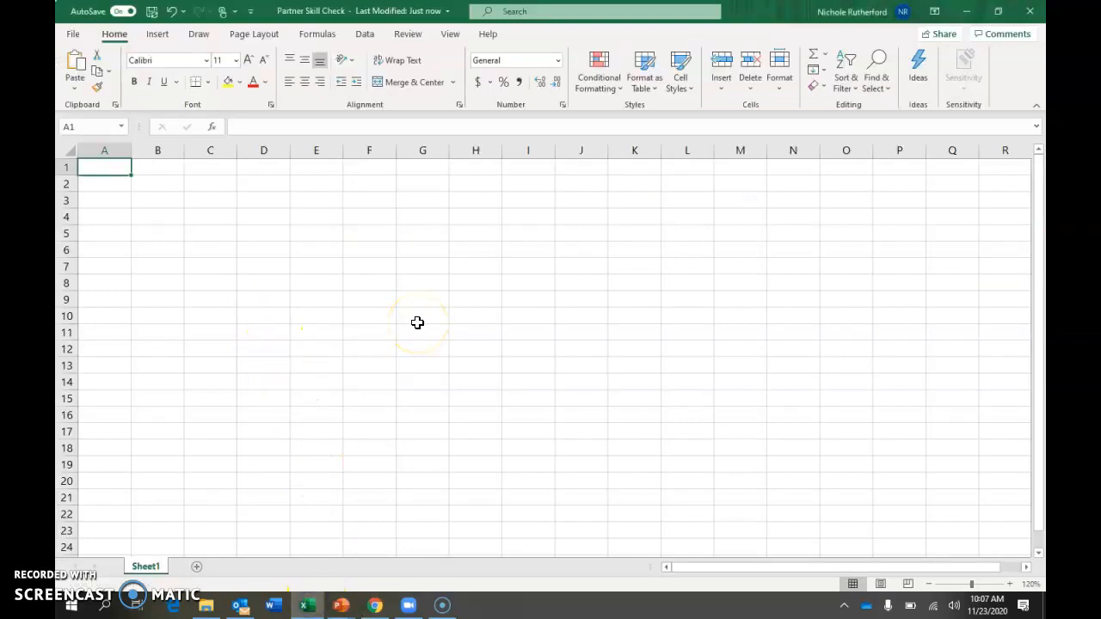
{"action": "type", "text": "Computer Literacy"}
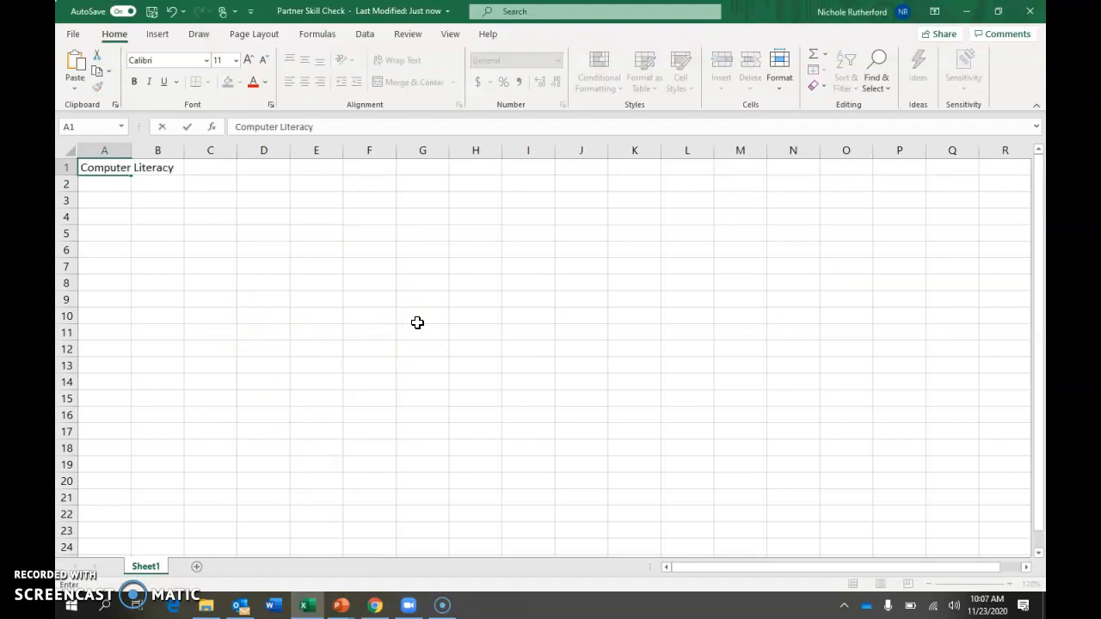
{"action": "left_click", "coordinate": [103, 208]}
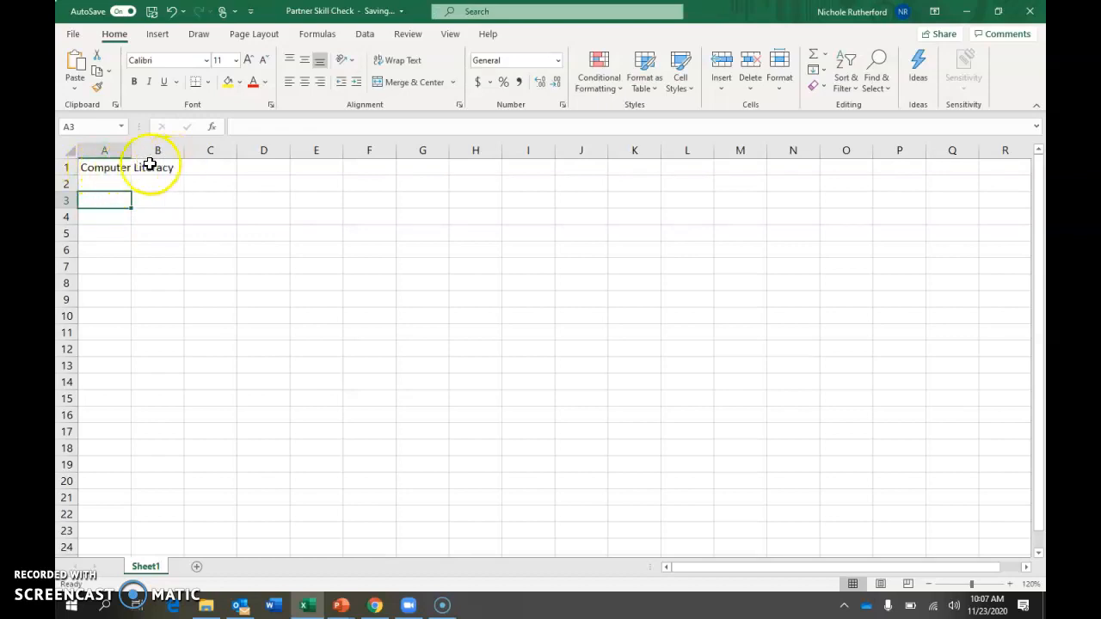
Widen column A to fit the text in cell A1
{"action": "left_click", "coordinate": [104, 167]}
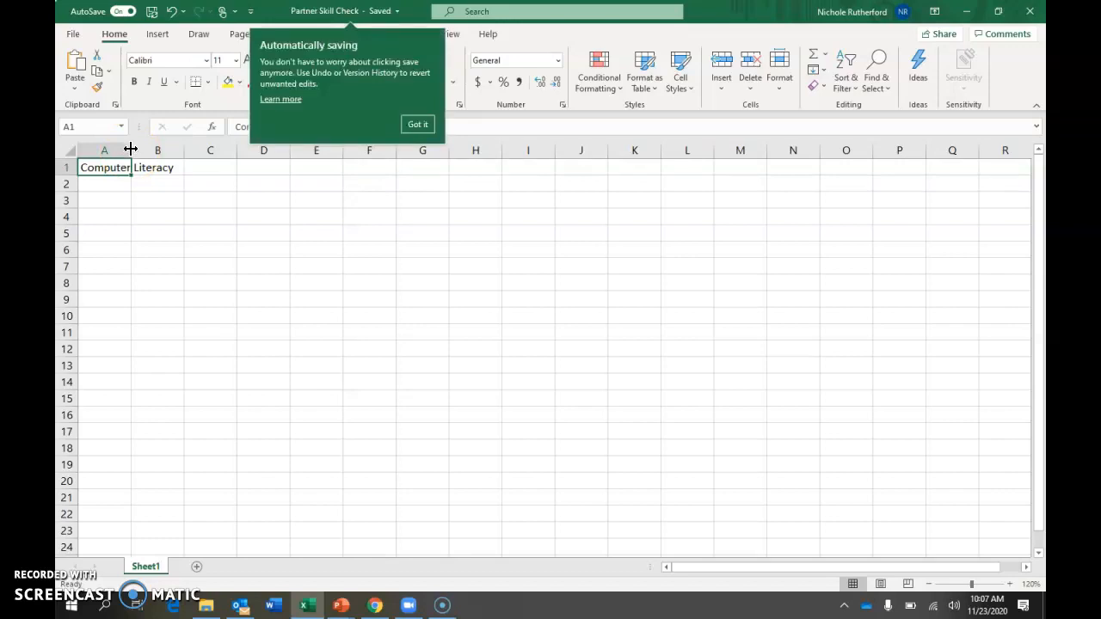
{"action": "double_click", "coordinate": [131, 149]}
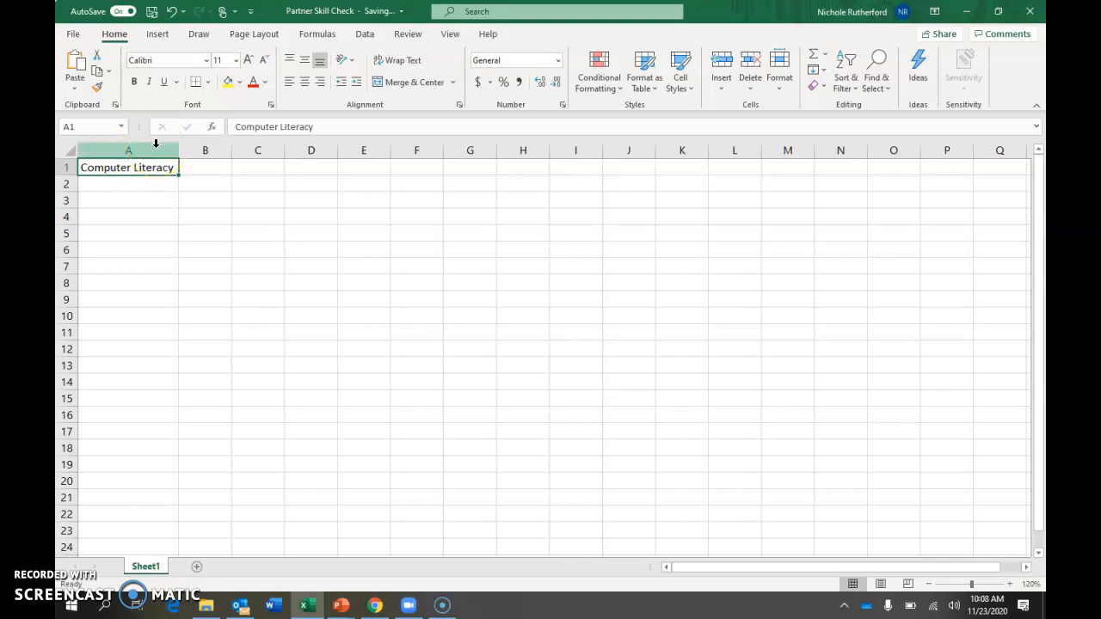
{"action": "left_click", "coordinate": [164, 160]}
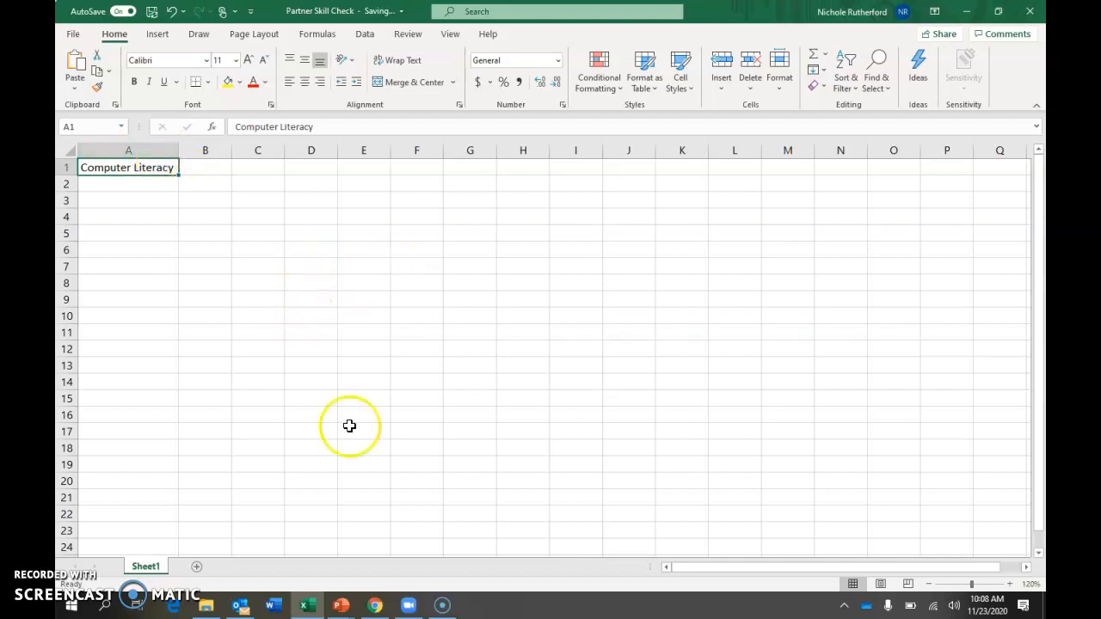
Return to the Excel Activity 2 checklist in Chrome and enter x beside the skill for typing Computer Literacy and widening the cell
{"action": "left_click", "coordinate": [442, 605]}
{"action": "left_click", "coordinate": [437, 492]}
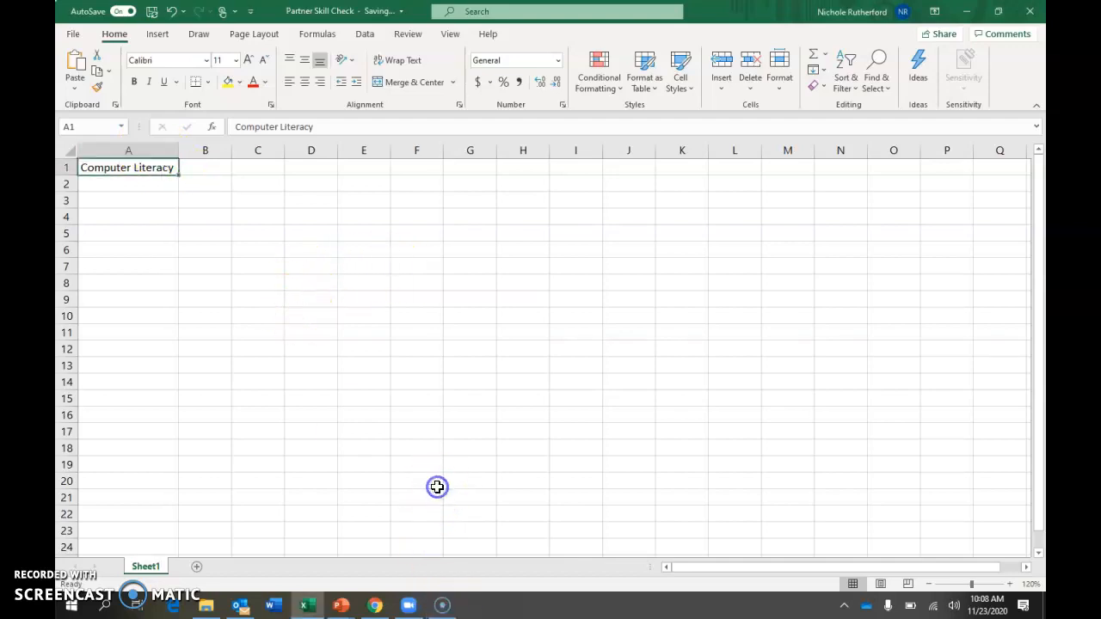
{"action": "left_click", "coordinate": [445, 606]}
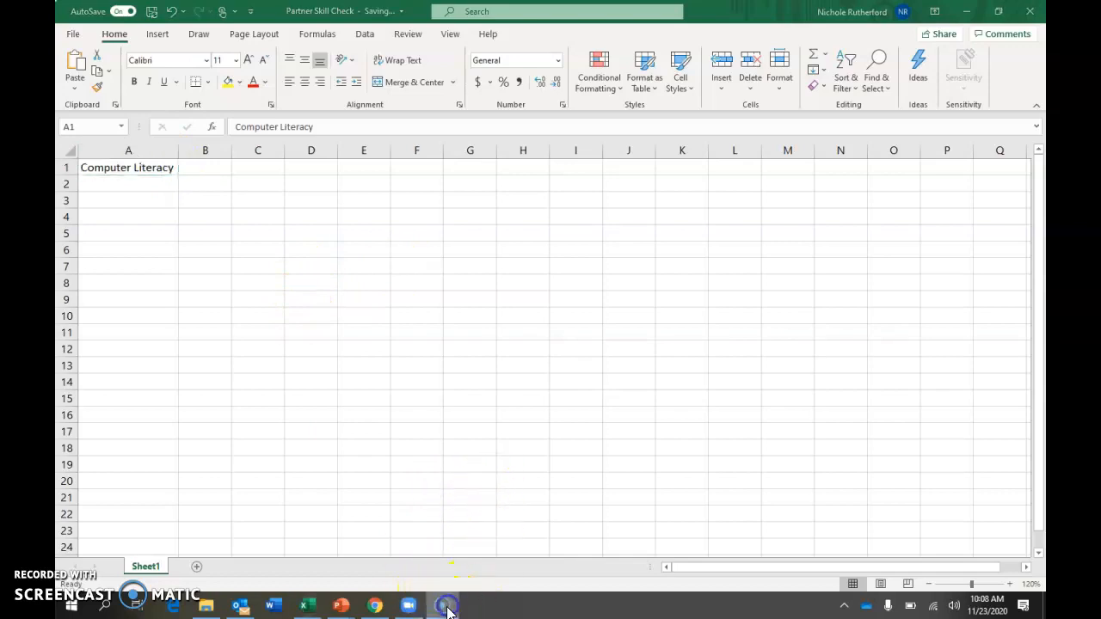
{"action": "left_click", "coordinate": [970, 10]}
{"action": "left_click", "coordinate": [970, 10]}
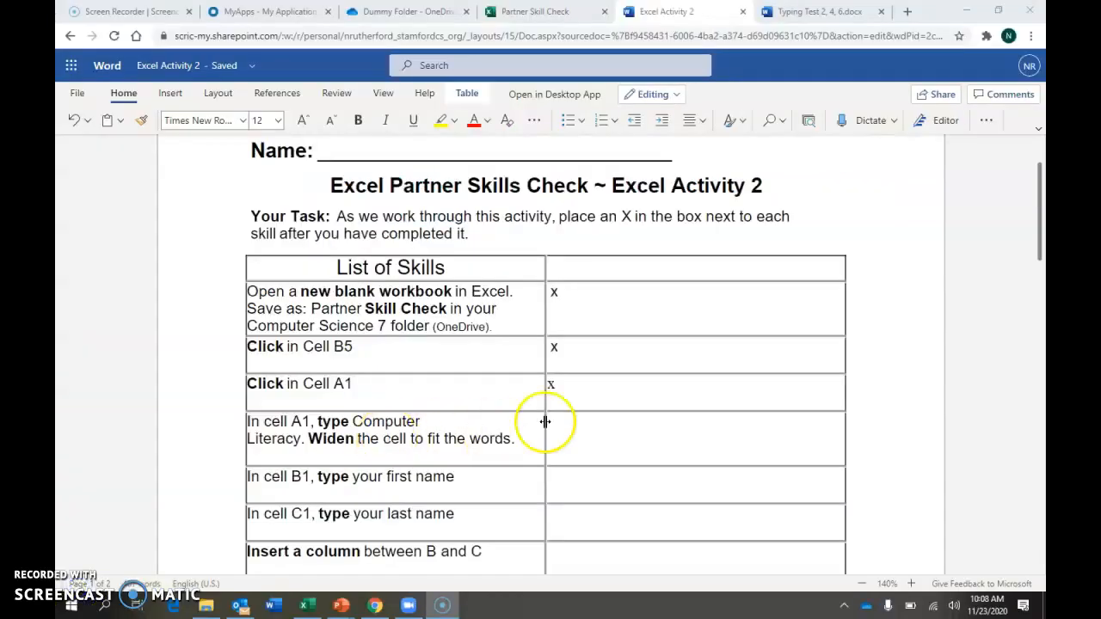
{"action": "left_click", "coordinate": [545, 421]}
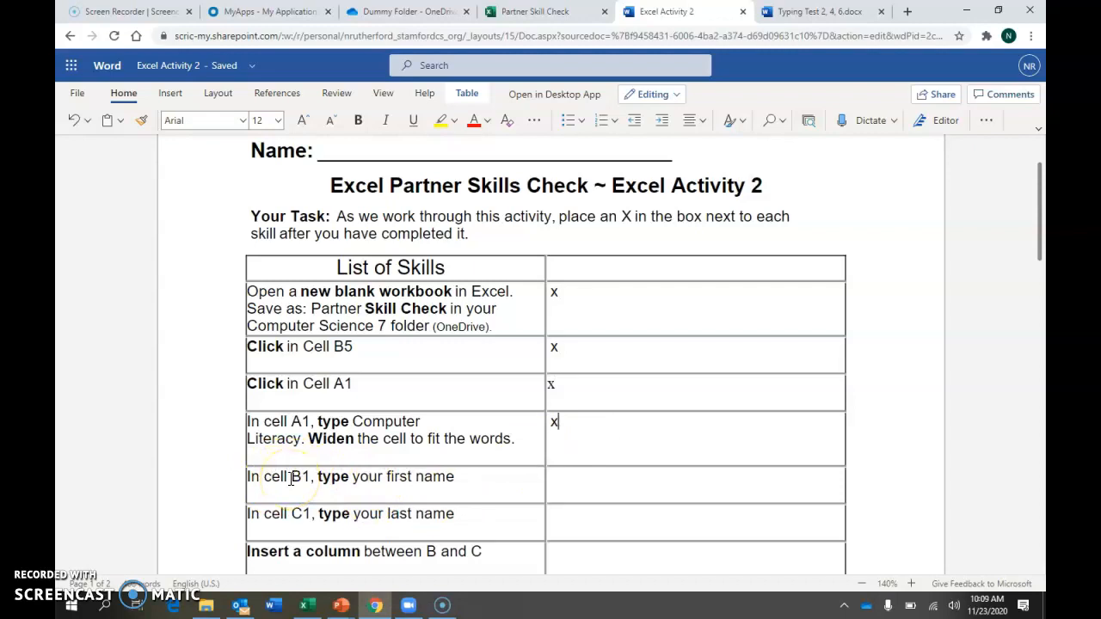
Switch to the Partner Skill Check workbook in Excel and enter the first name in cell B1
{"action": "left_click", "coordinate": [303, 606]}
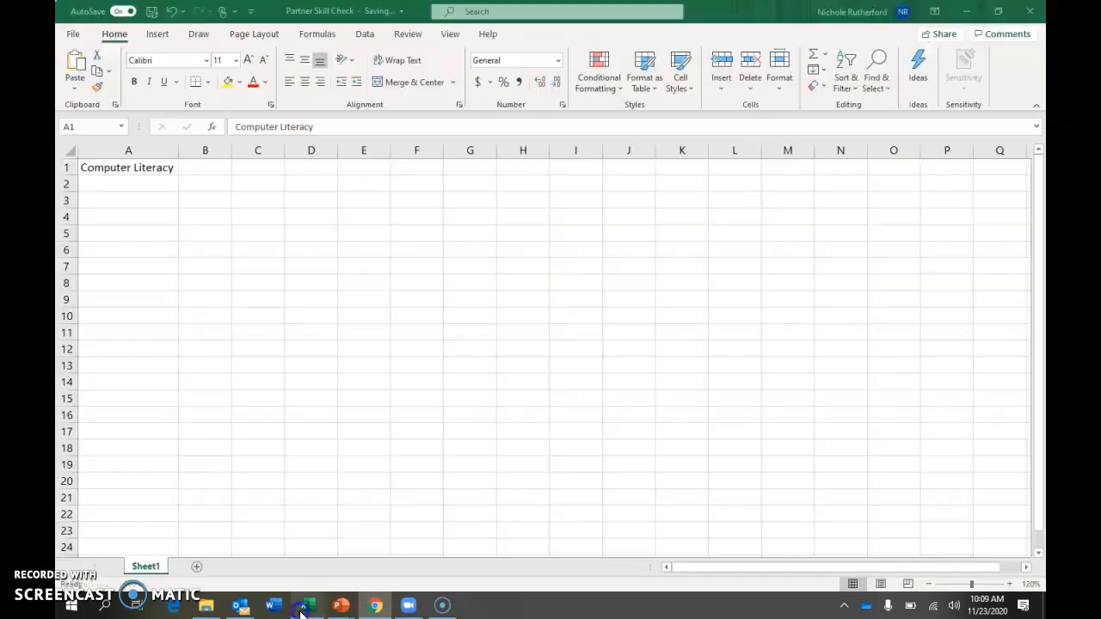
{"action": "left_click", "coordinate": [214, 171]}
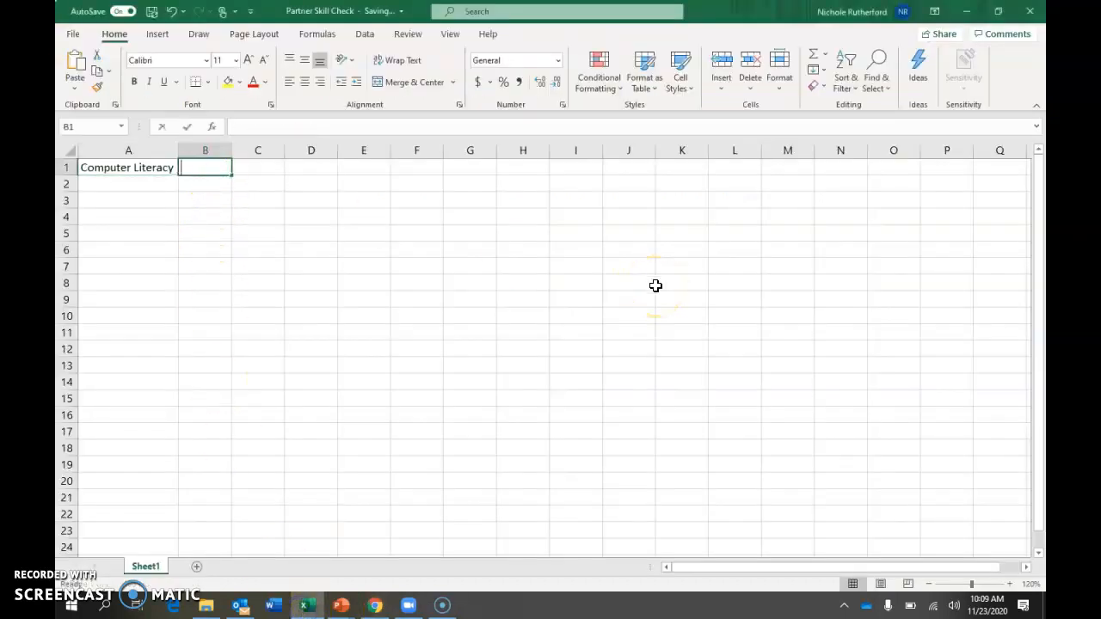
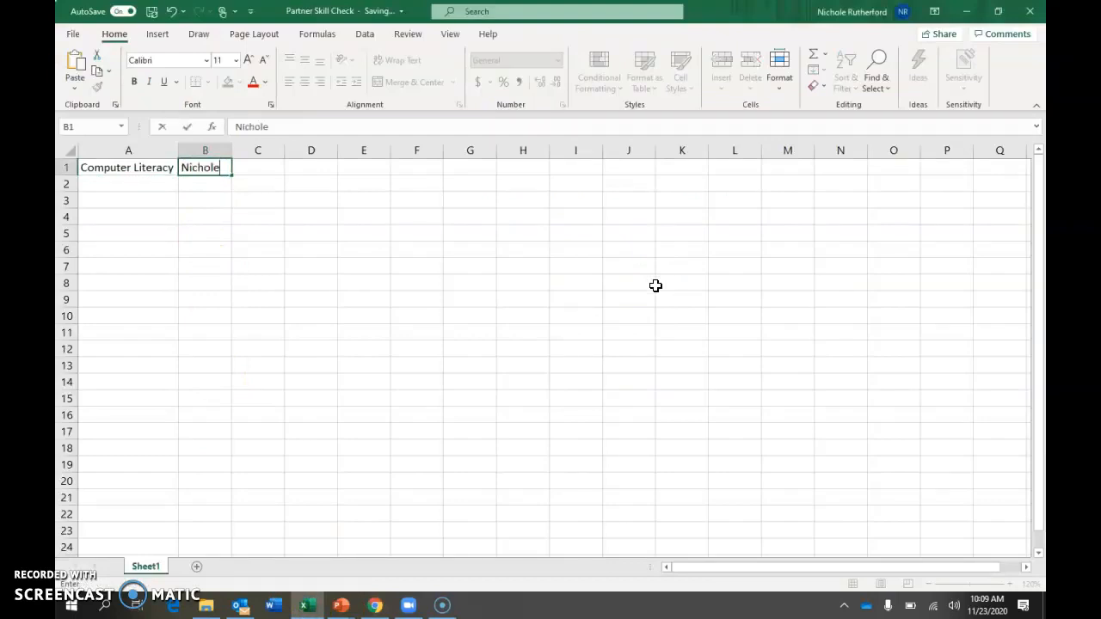
{"action": "left_click", "coordinate": [271, 168]}
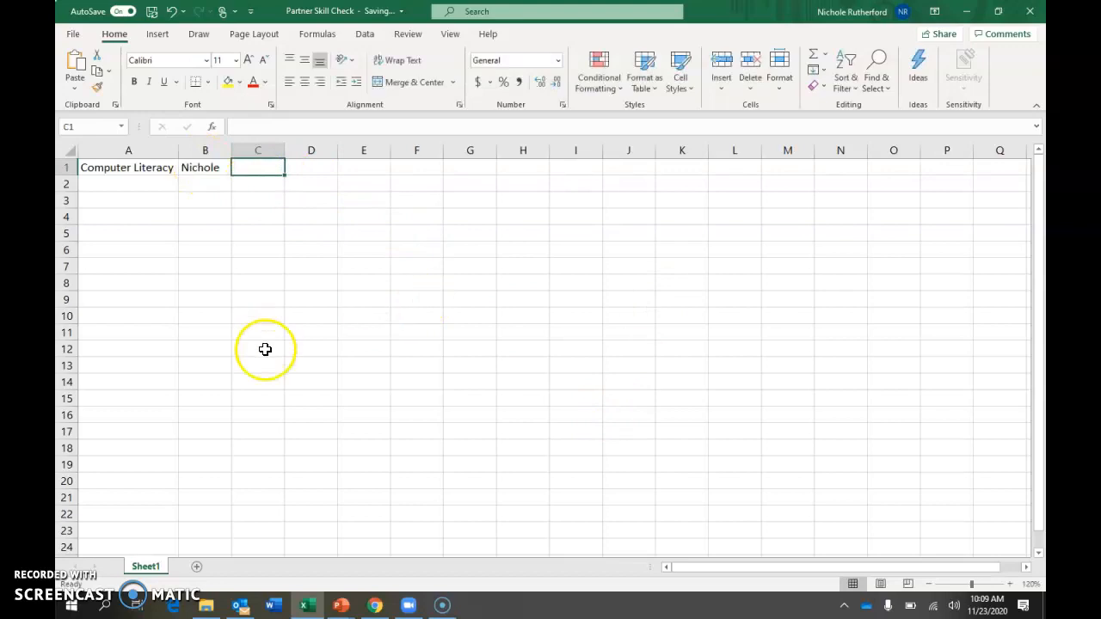
Return to the Excel Activity 2 checklist in Chrome and enter X beside the skill for typing the first name in B1
{"action": "left_click", "coordinate": [374, 605]}
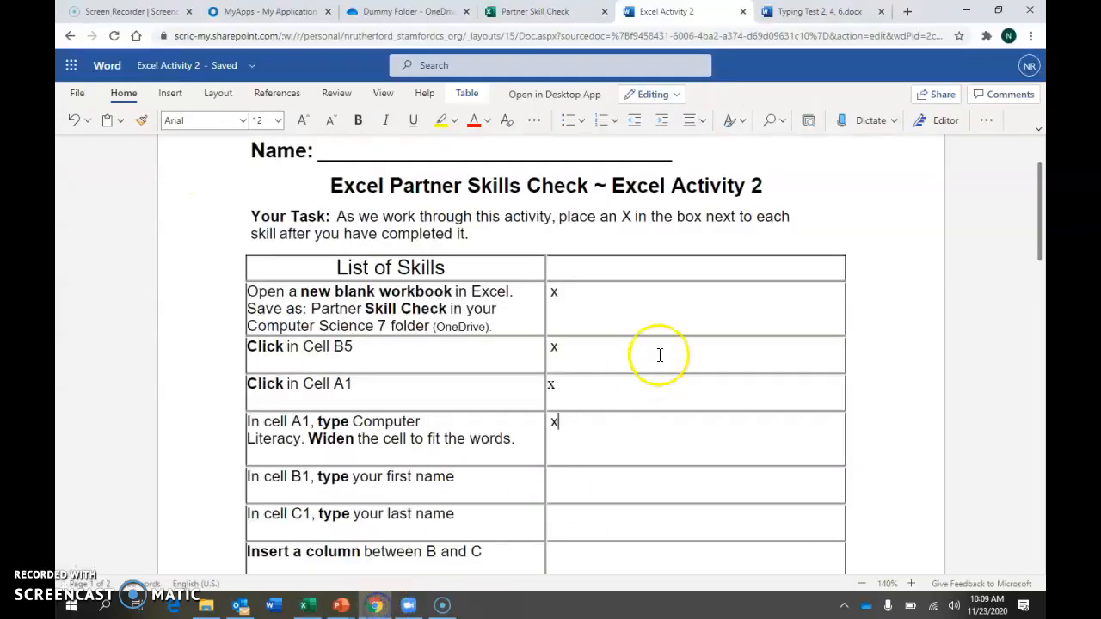
{"action": "left_click", "coordinate": [644, 478]}
{"action": "left_click", "coordinate": [599, 521]}
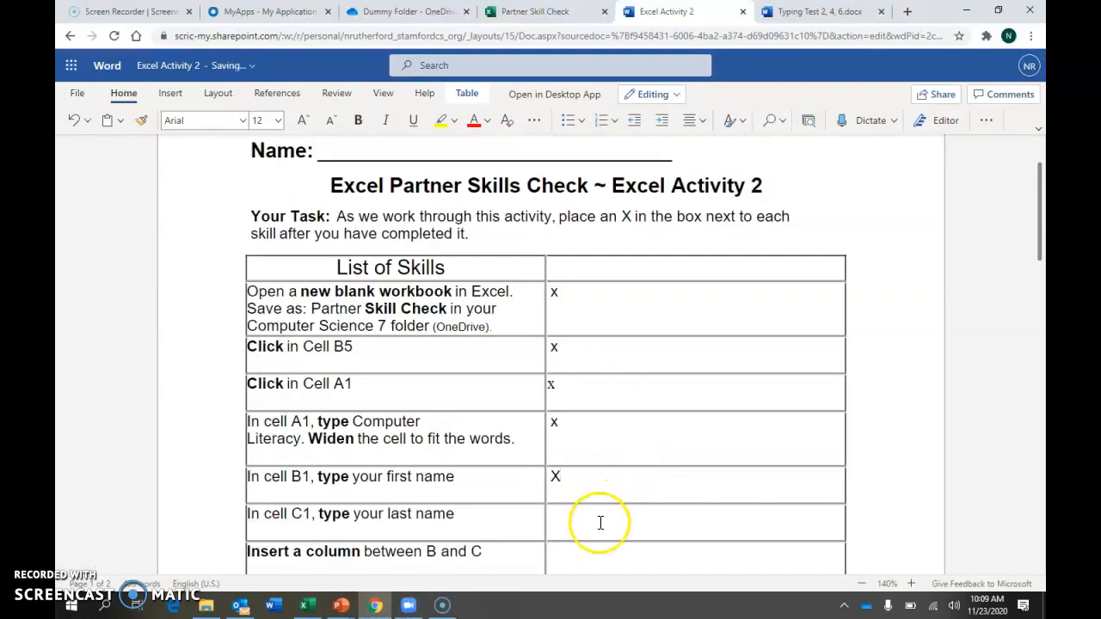
{"action": "left_click", "coordinate": [264, 520]}
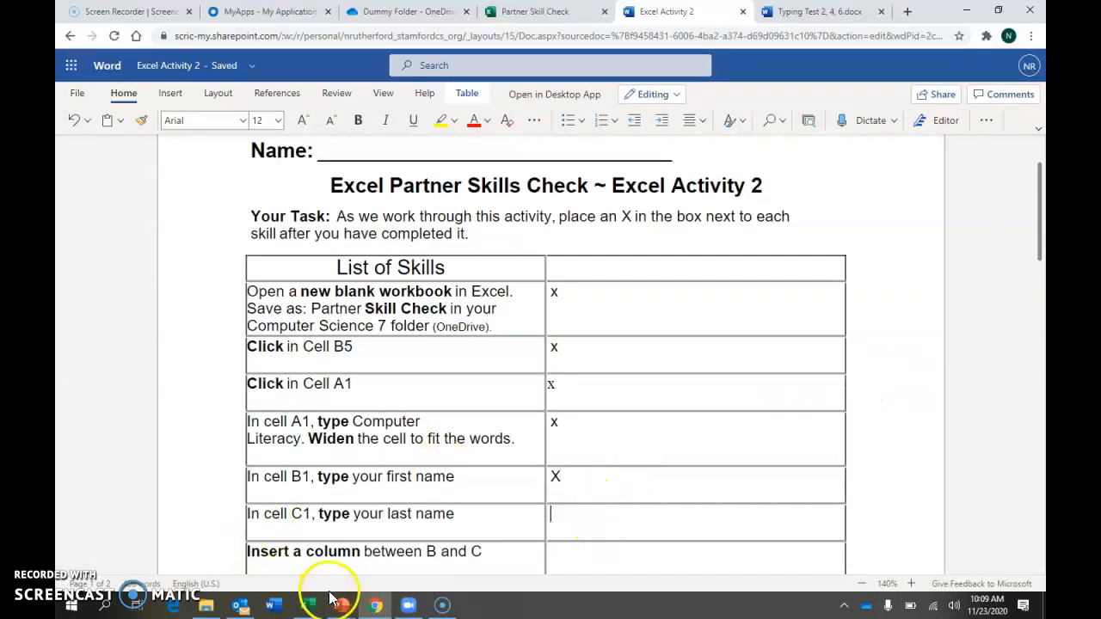
Switch to the Excel workbook, enter the last name in cell C1 and widen column C to fit it
{"action": "left_click", "coordinate": [305, 606]}
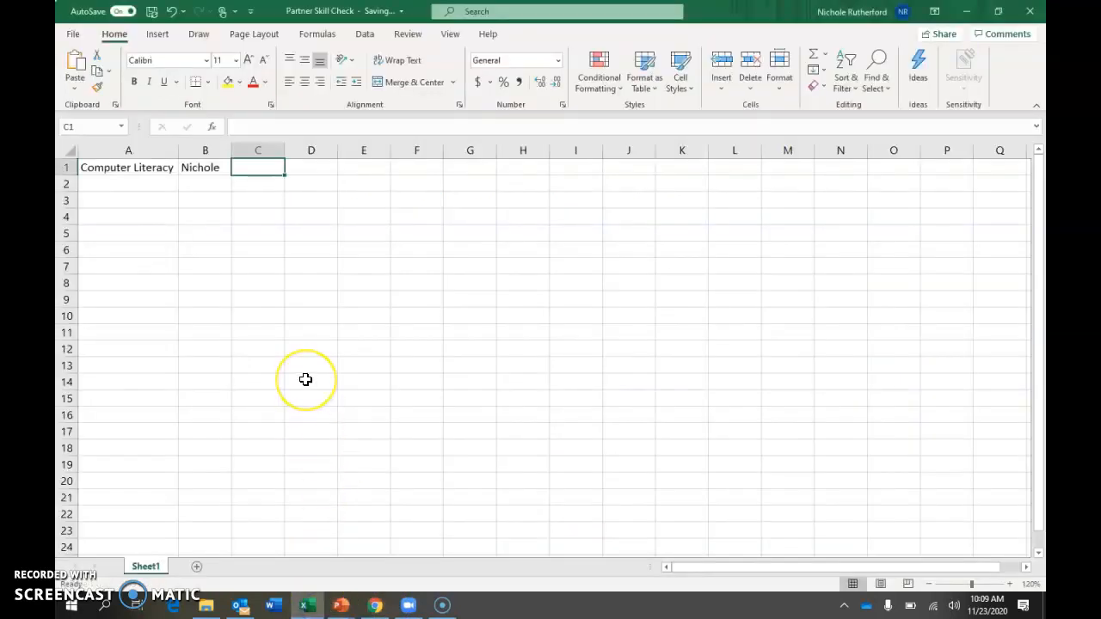
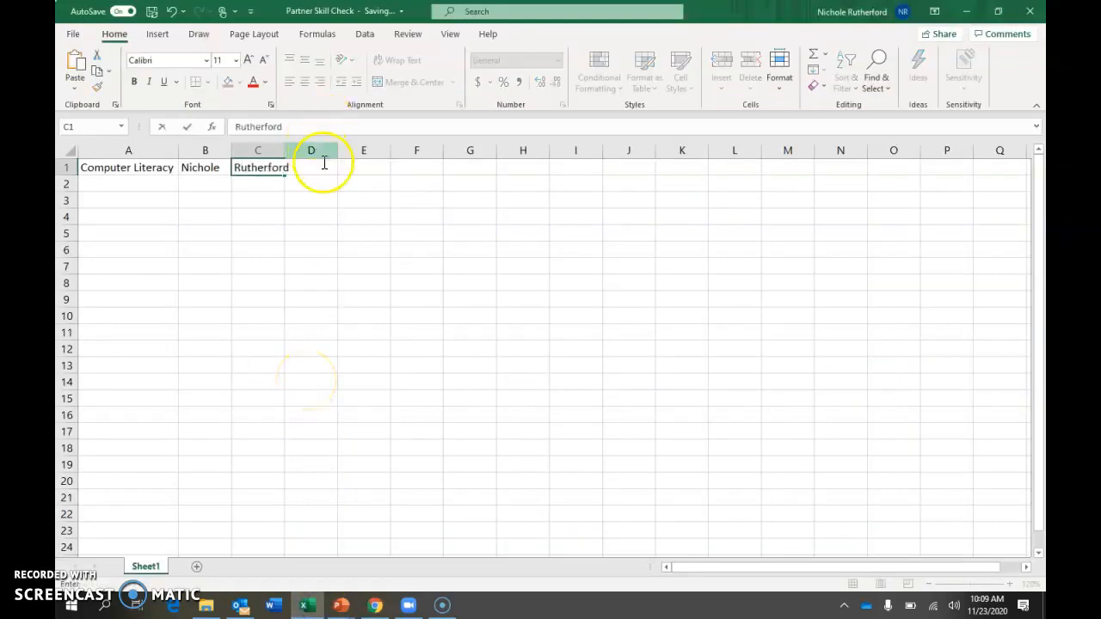
{"action": "left_click", "coordinate": [271, 189]}
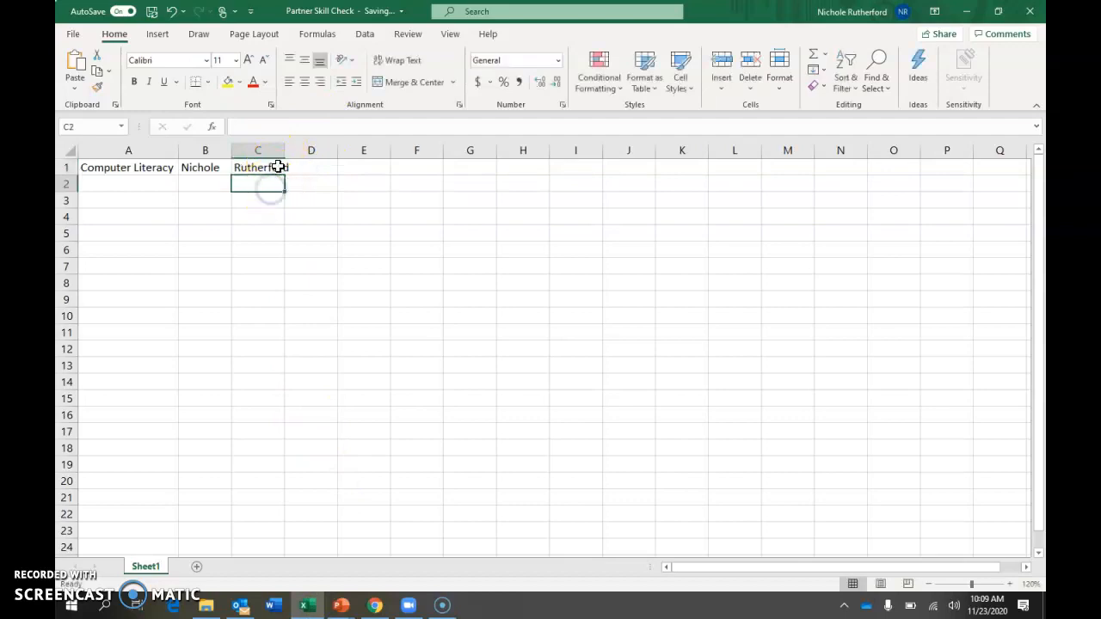
{"action": "left_click", "coordinate": [272, 149]}
{"action": "double_click", "coordinate": [286, 149]}
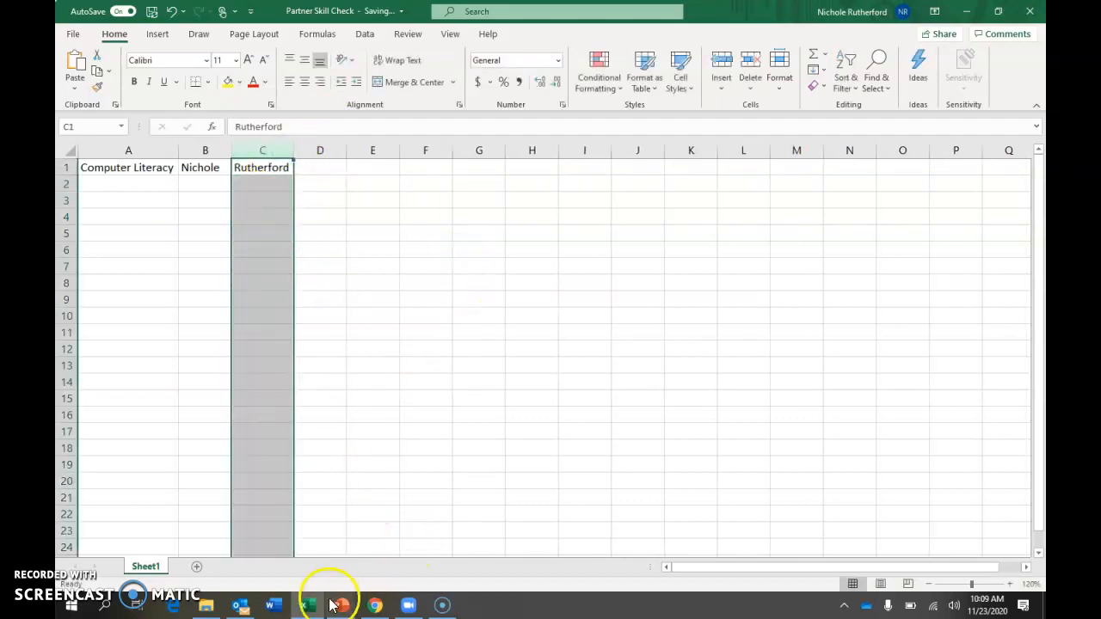
Go back to the checklist in Chrome and enter x beside the skill for typing the last name in C1
{"action": "left_click", "coordinate": [373, 604]}
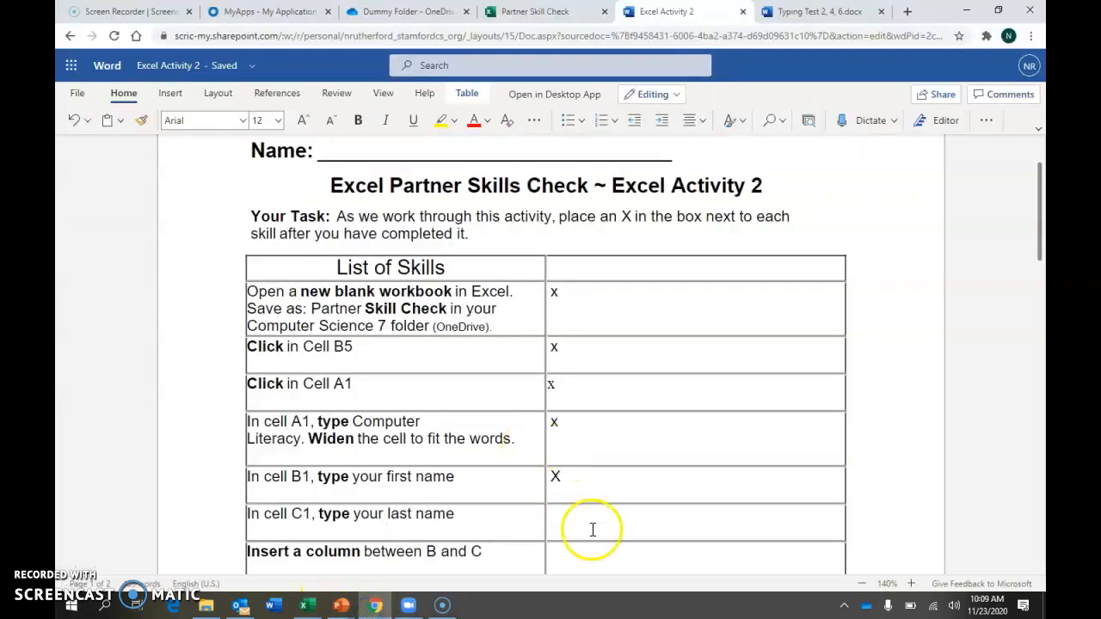
{"action": "scroll", "coordinate": [592, 528], "scroll_direction": "down", "scroll_amount": 1}
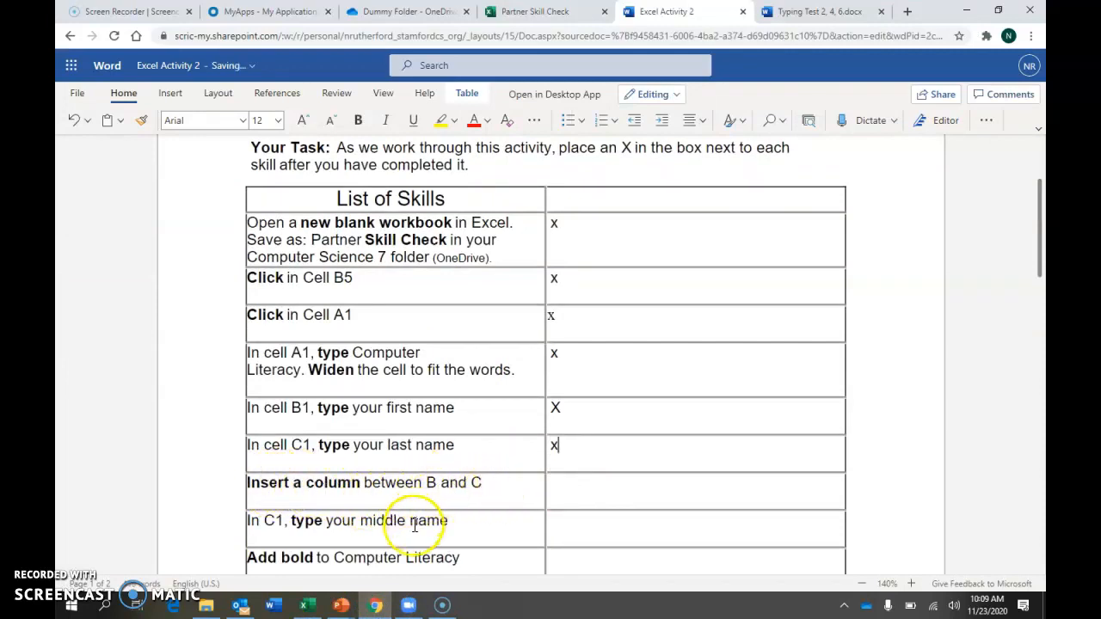
Switch to the Excel workbook and insert a sheet column between columns B and C
{"action": "left_click", "coordinate": [305, 604]}
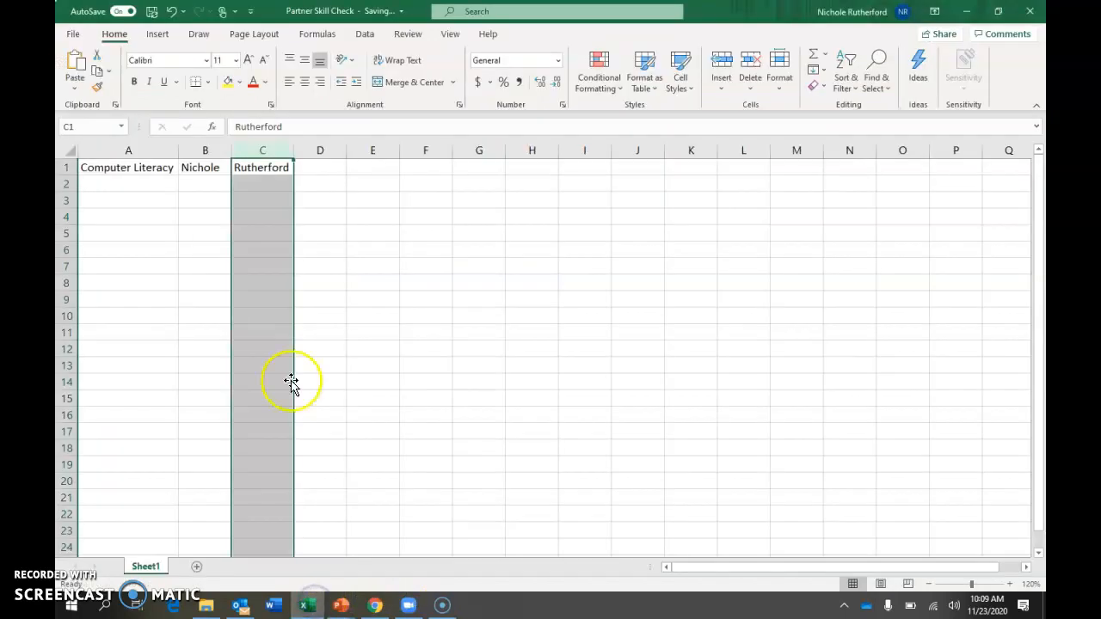
{"action": "left_click", "coordinate": [247, 167]}
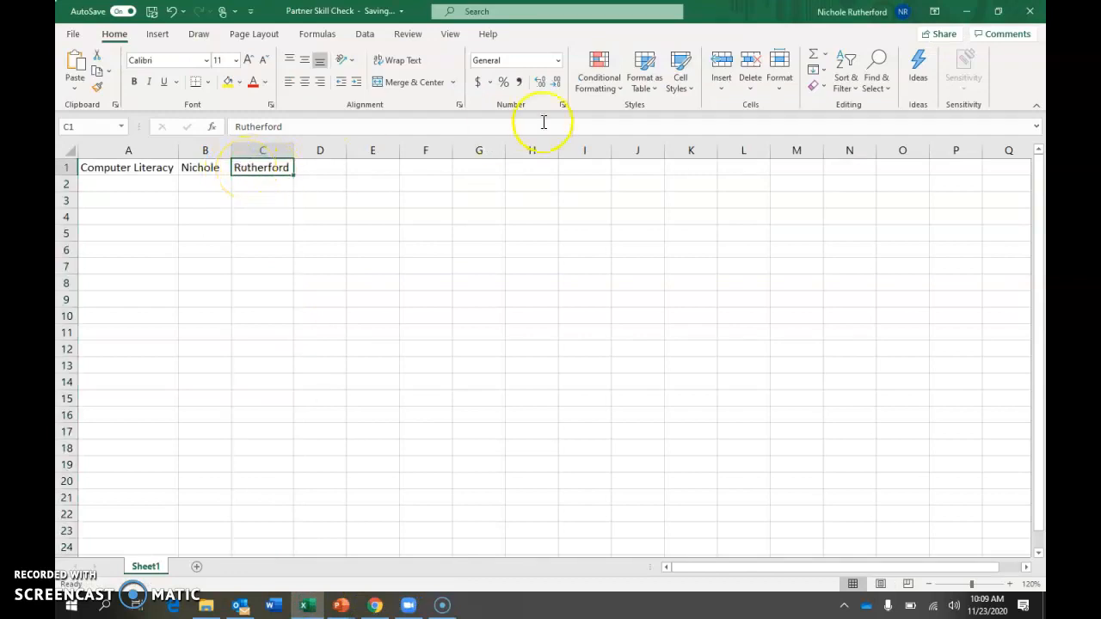
{"action": "left_click", "coordinate": [721, 93]}
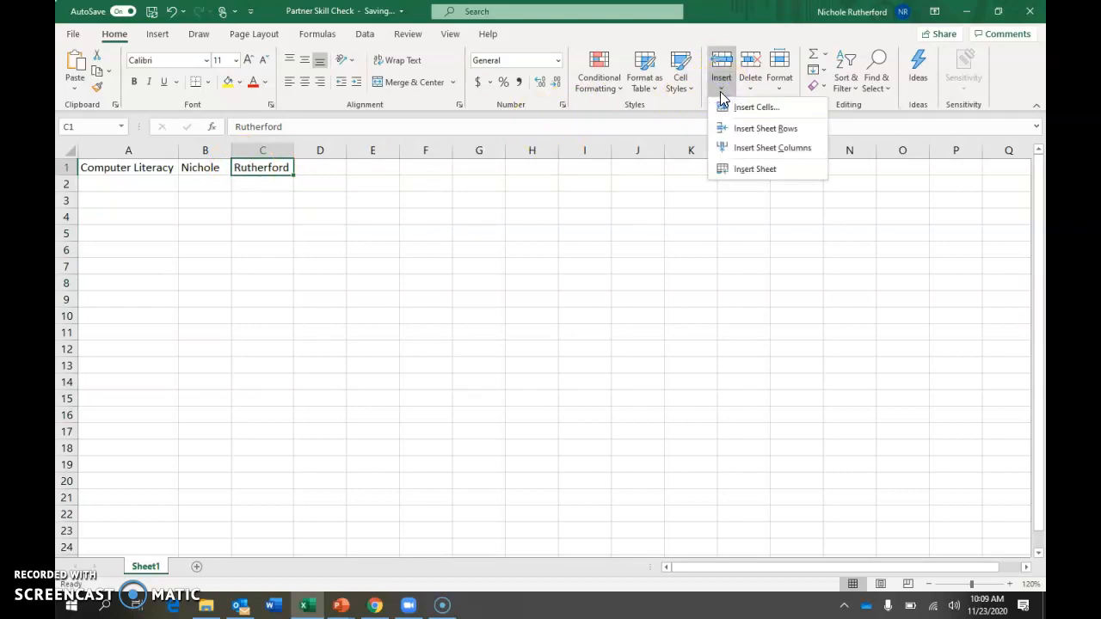
{"action": "left_click", "coordinate": [788, 153]}
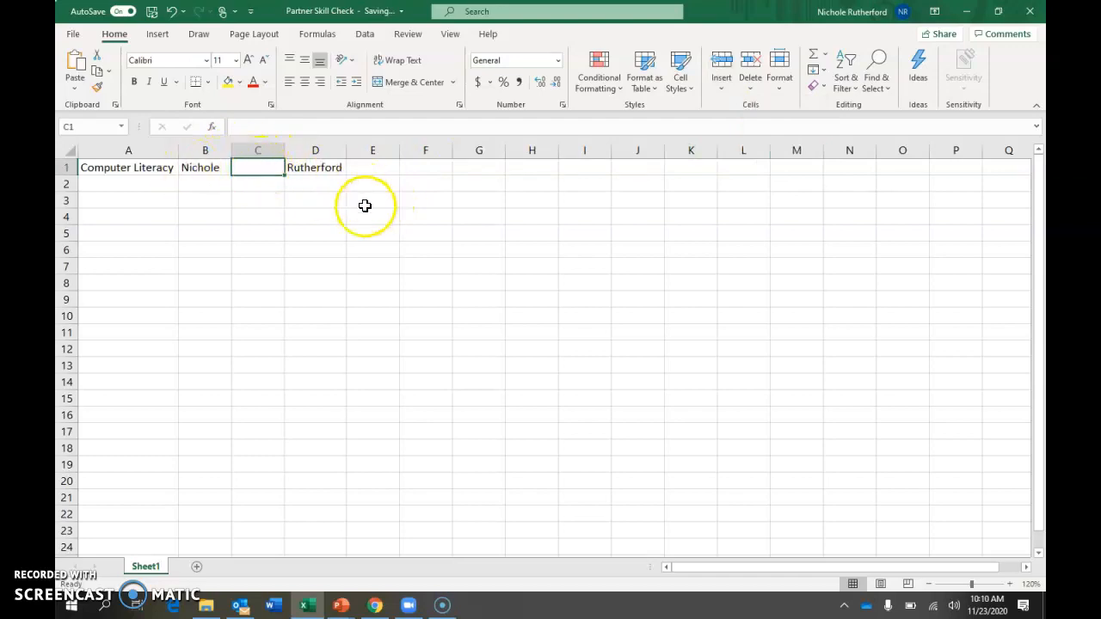
Return to the checklist in Chrome and enter x beside the skill for inserting a column between B and C
{"action": "left_click", "coordinate": [374, 606]}
{"action": "left_click", "coordinate": [577, 491]}
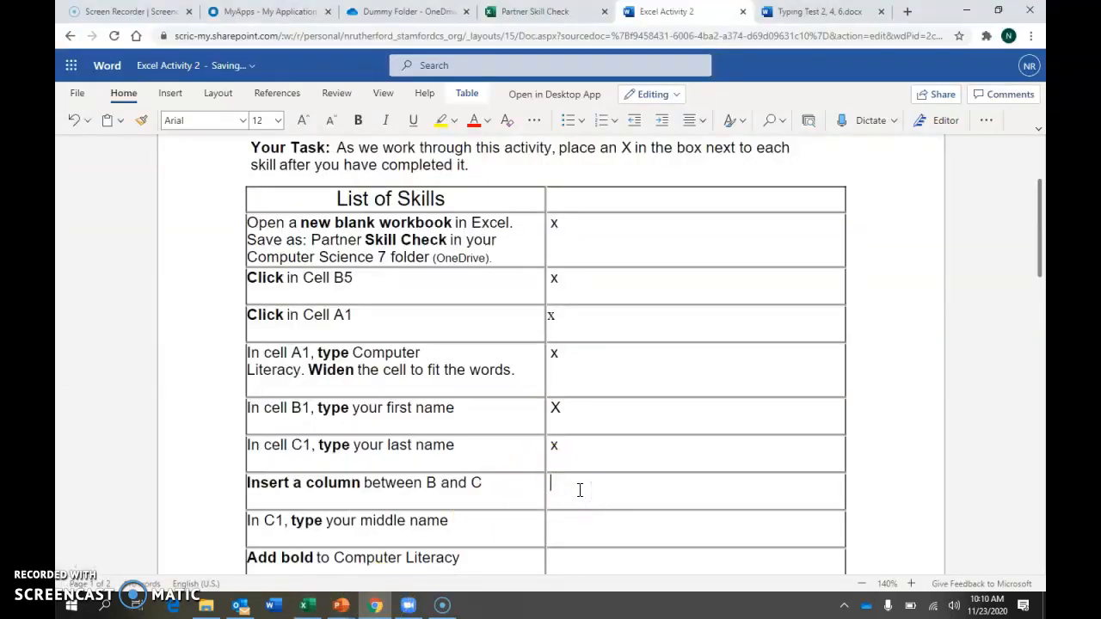
{"action": "scroll", "coordinate": [580, 490], "scroll_direction": "down", "scroll_amount": 3}
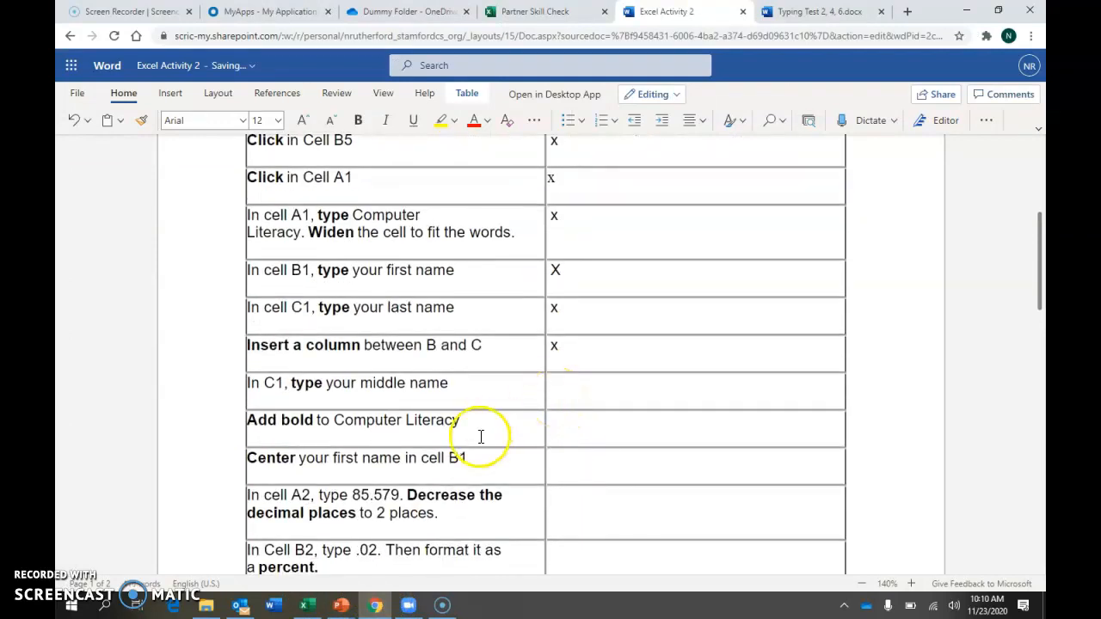
Switch to the Excel workbook and enter the middle name in the empty cell C1
{"action": "left_click", "coordinate": [305, 606]}
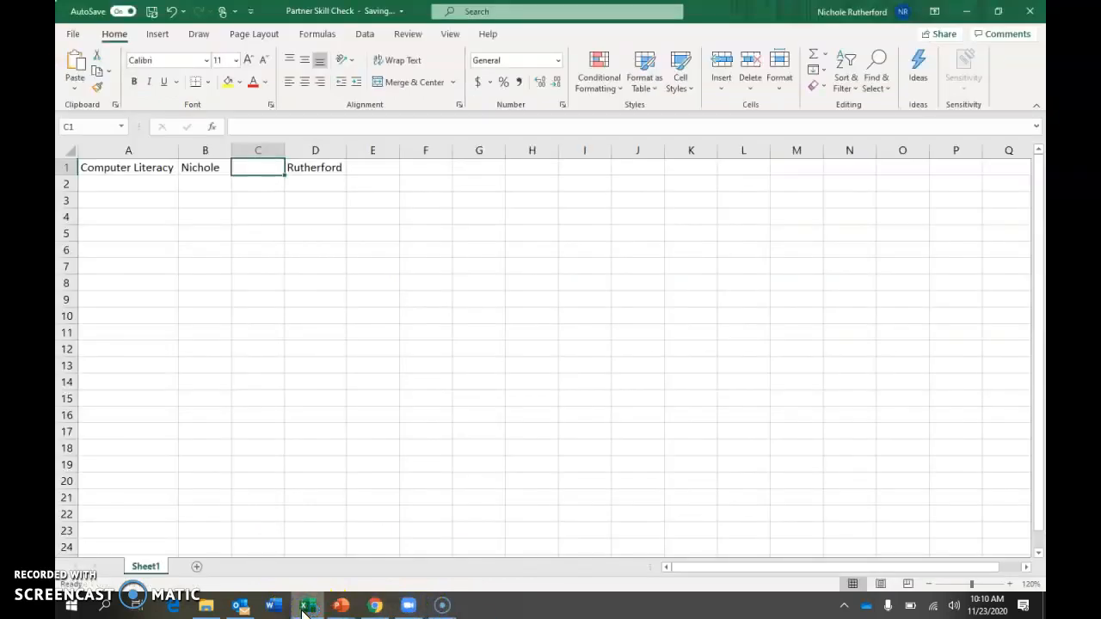
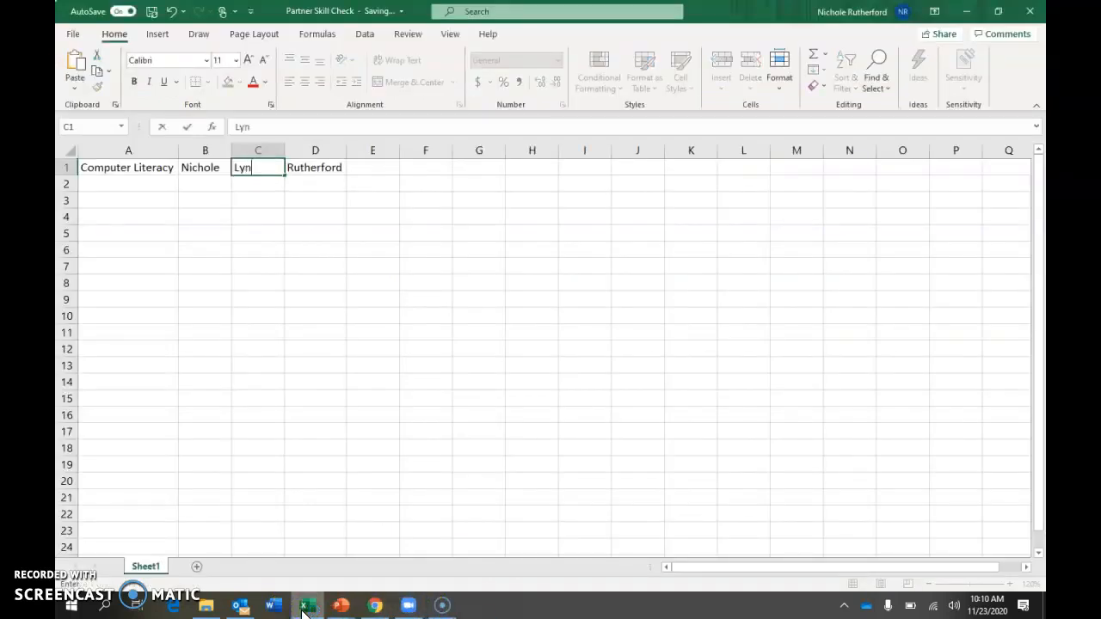
{"action": "left_click", "coordinate": [321, 177]}
Return to the checklist in Chrome and enter X beside the skill for typing the middle name in C1
{"action": "left_click", "coordinate": [375, 606]}
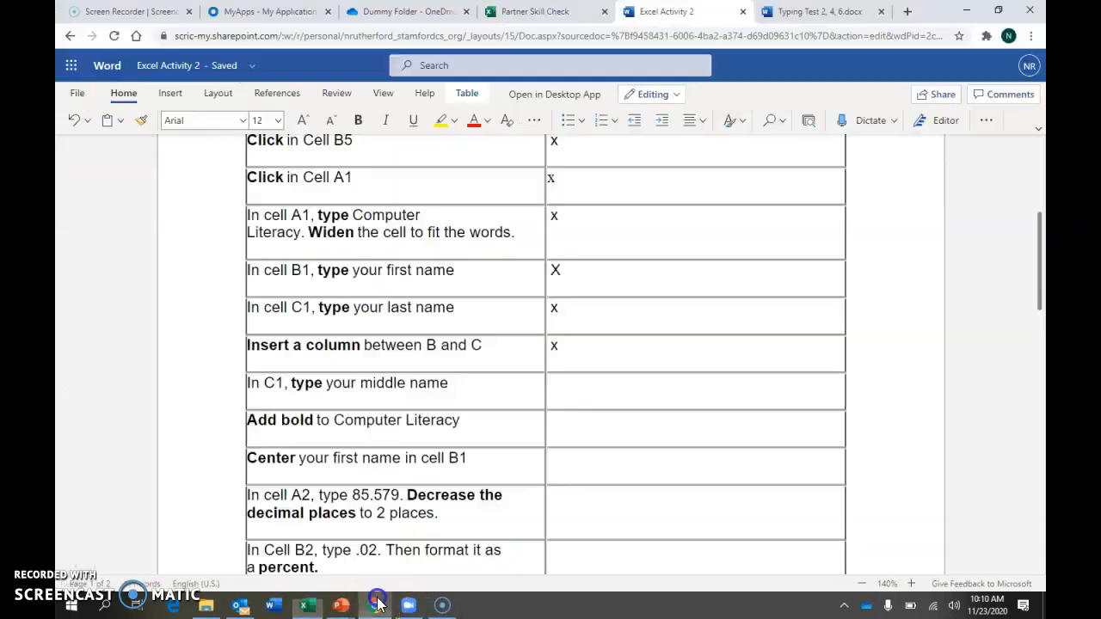
{"action": "left_click", "coordinate": [601, 392]}
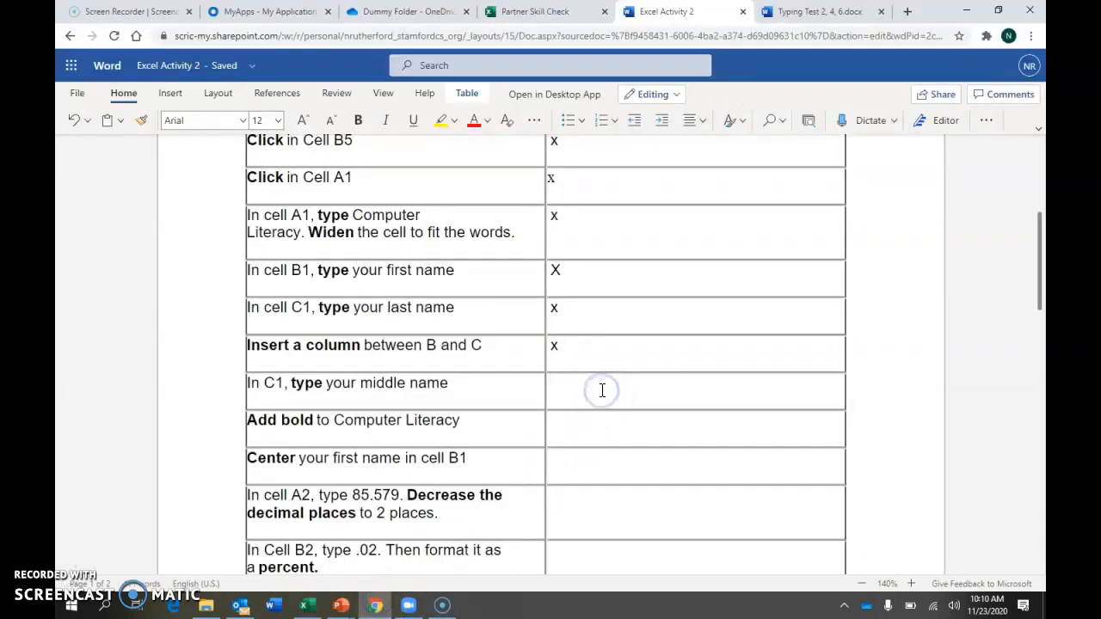
{"action": "left_click", "coordinate": [357, 422]}
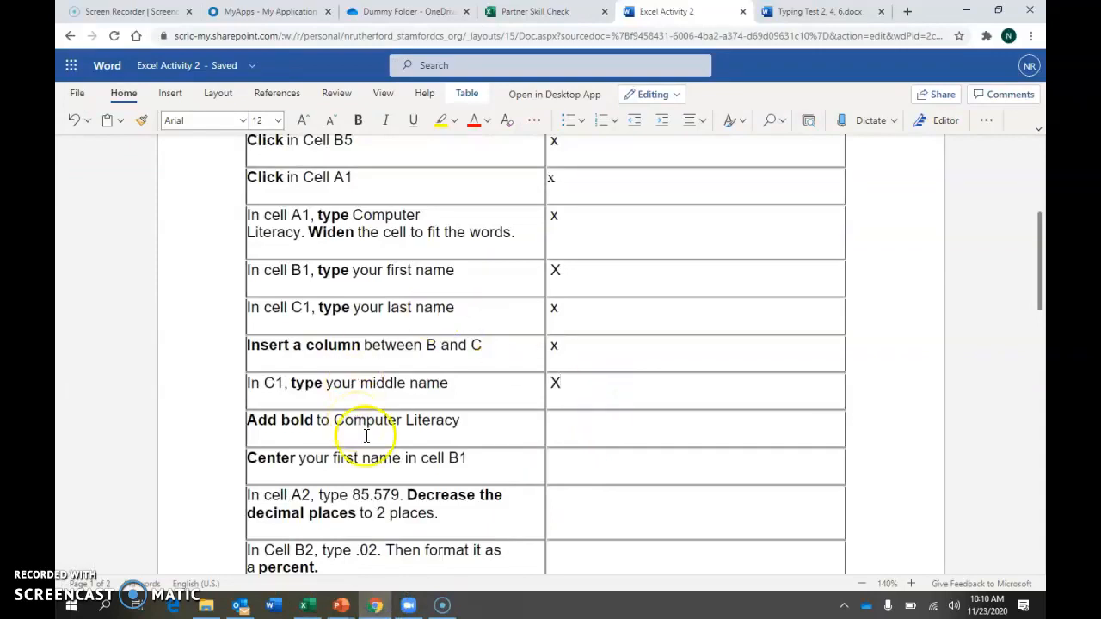
Switch to the Excel workbook and make the Computer Literacy text in cell A1 bold
{"action": "left_click", "coordinate": [304, 605]}
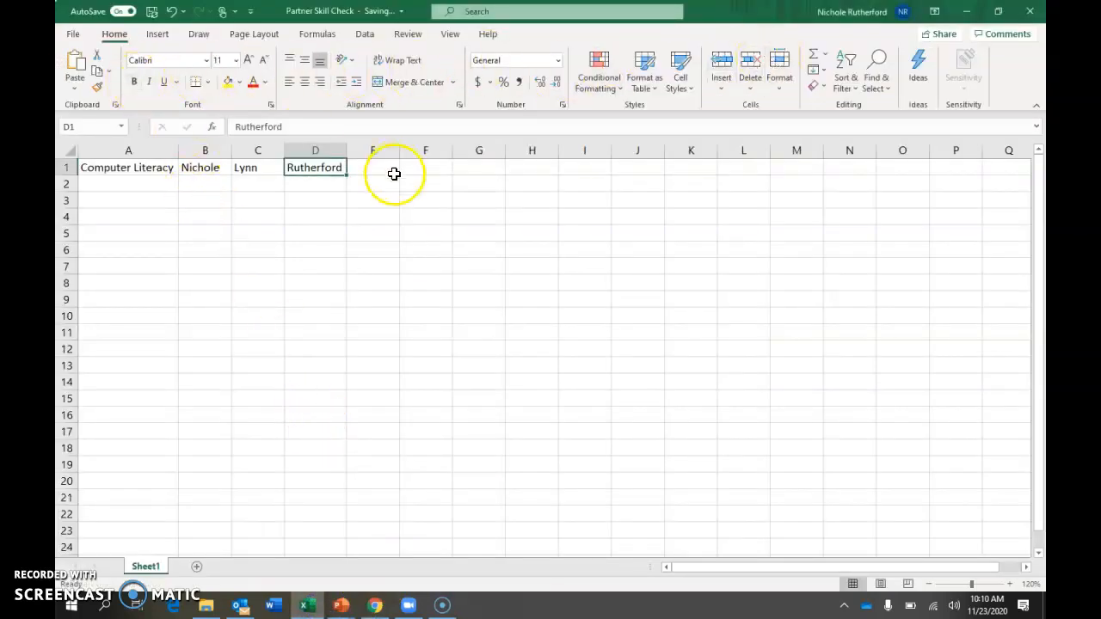
{"action": "left_click", "coordinate": [139, 172]}
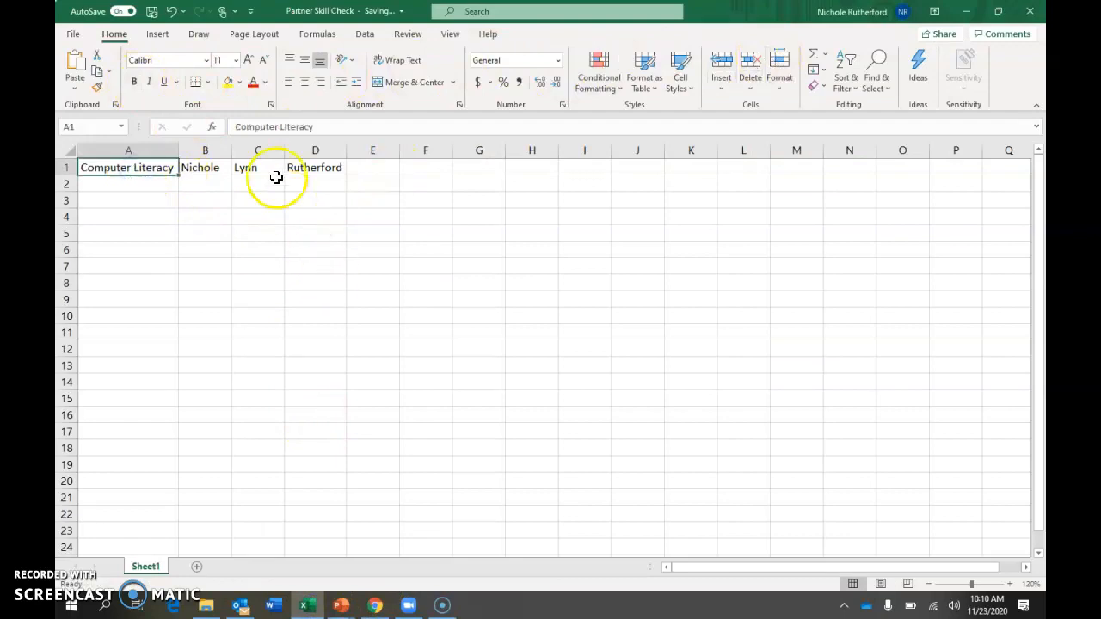
{"action": "left_click", "coordinate": [134, 82]}
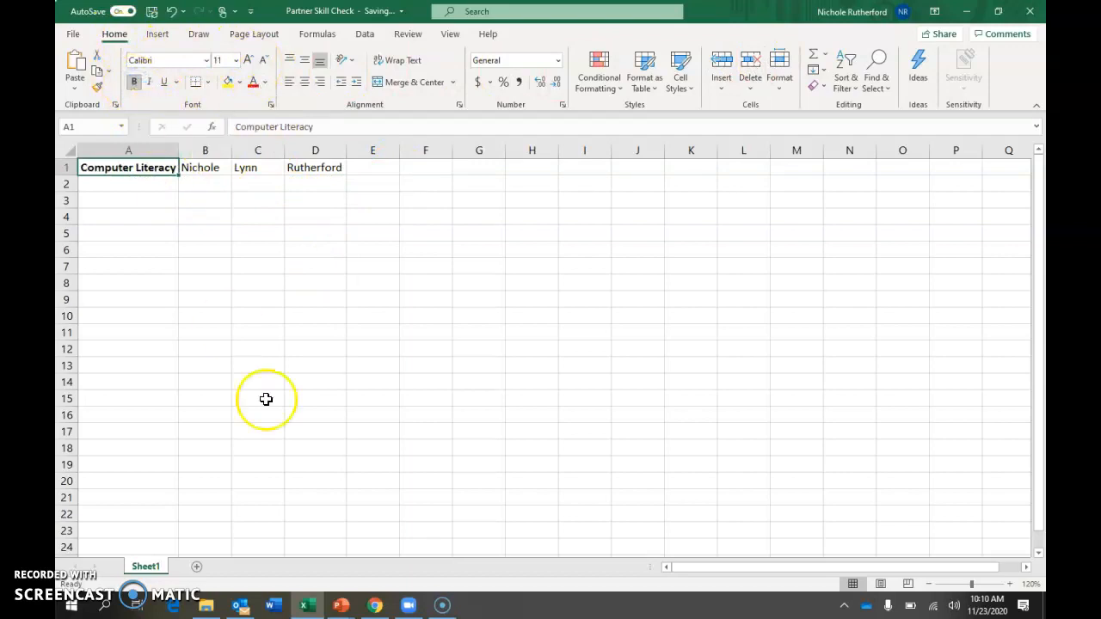
Return to the checklist in Chrome and enter x beside the skill for adding bold to Computer Literacy
{"action": "left_click", "coordinate": [374, 605]}
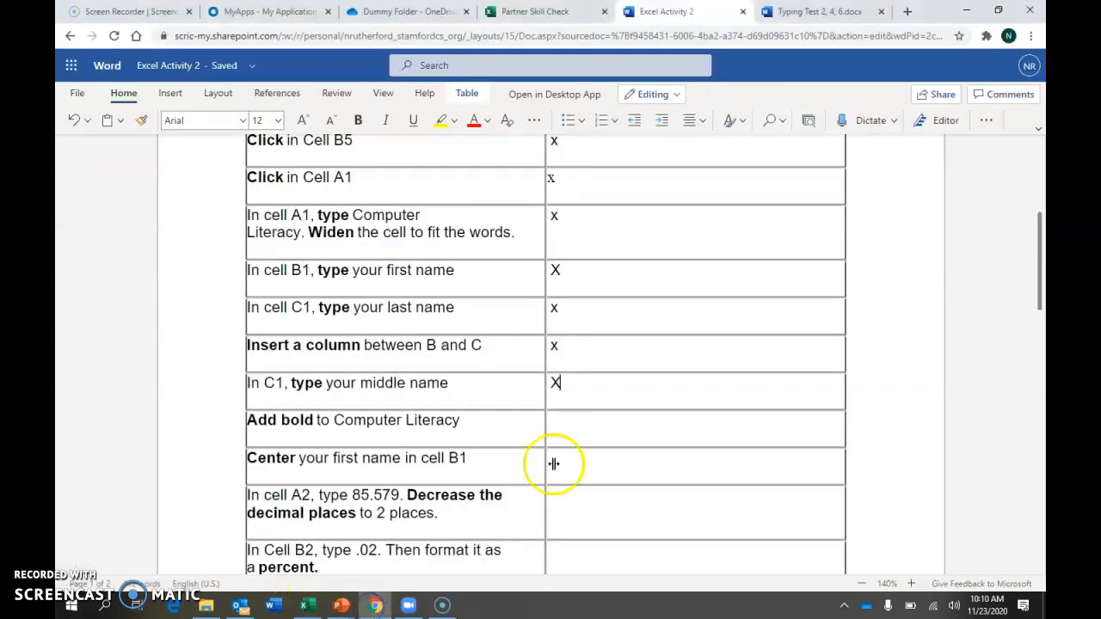
{"action": "left_click", "coordinate": [584, 420]}
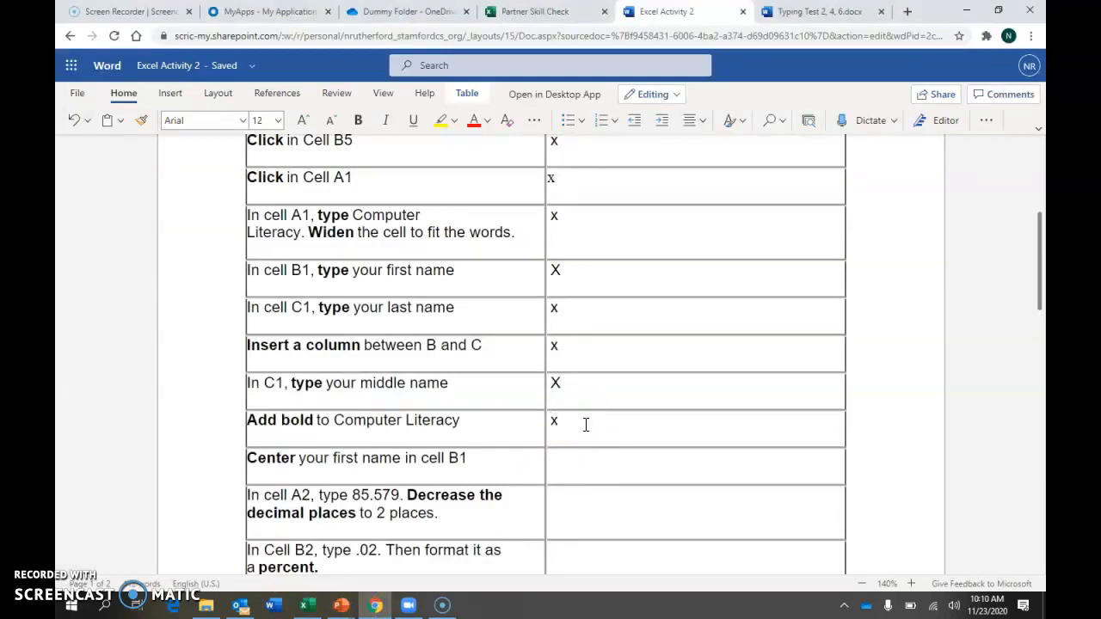
{"action": "left_click", "coordinate": [602, 470]}
Switch to the Excel workbook and center the first name horizontally in cell B1
{"action": "left_click", "coordinate": [320, 604]}
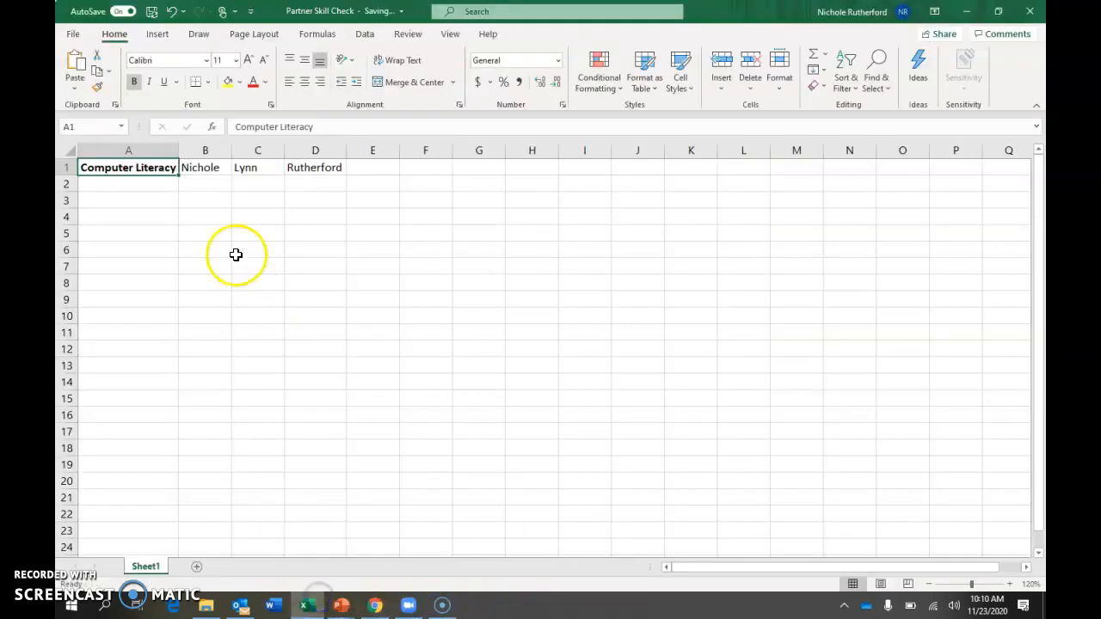
{"action": "left_click", "coordinate": [203, 169]}
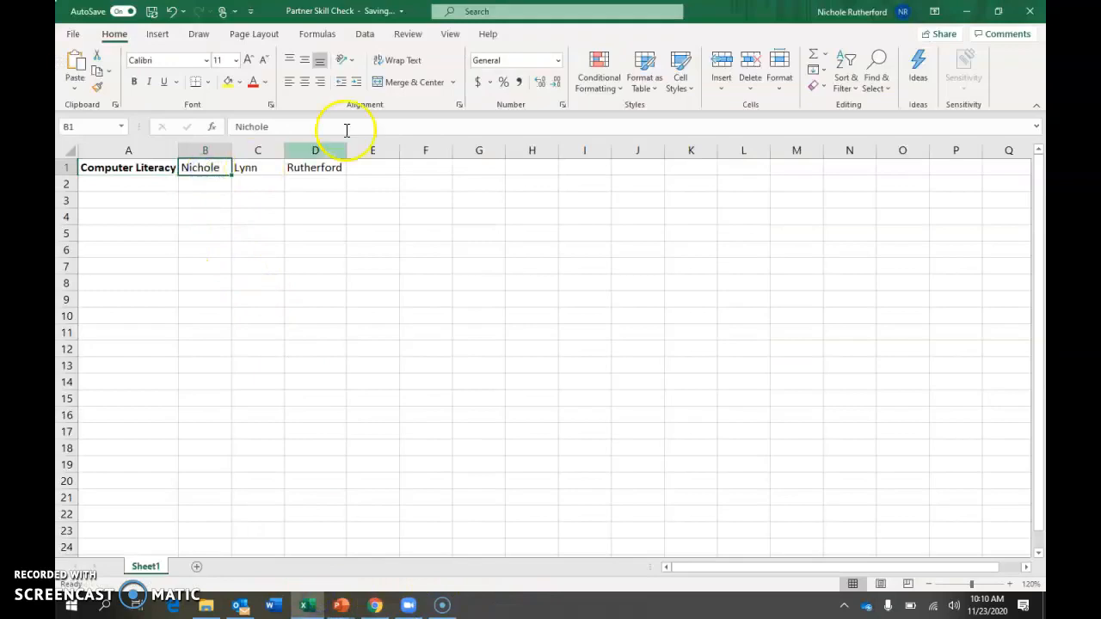
{"action": "left_click", "coordinate": [306, 82]}
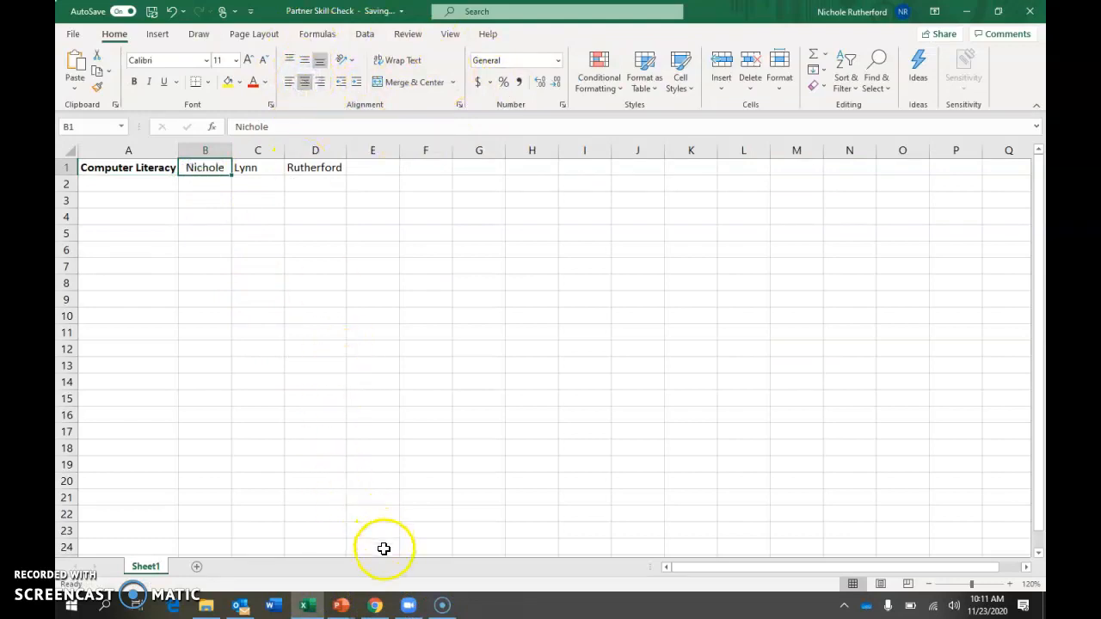
Return to the checklist in Chrome and enter x beside the skill for centering the first name in cell B1
{"action": "left_click", "coordinate": [376, 602]}
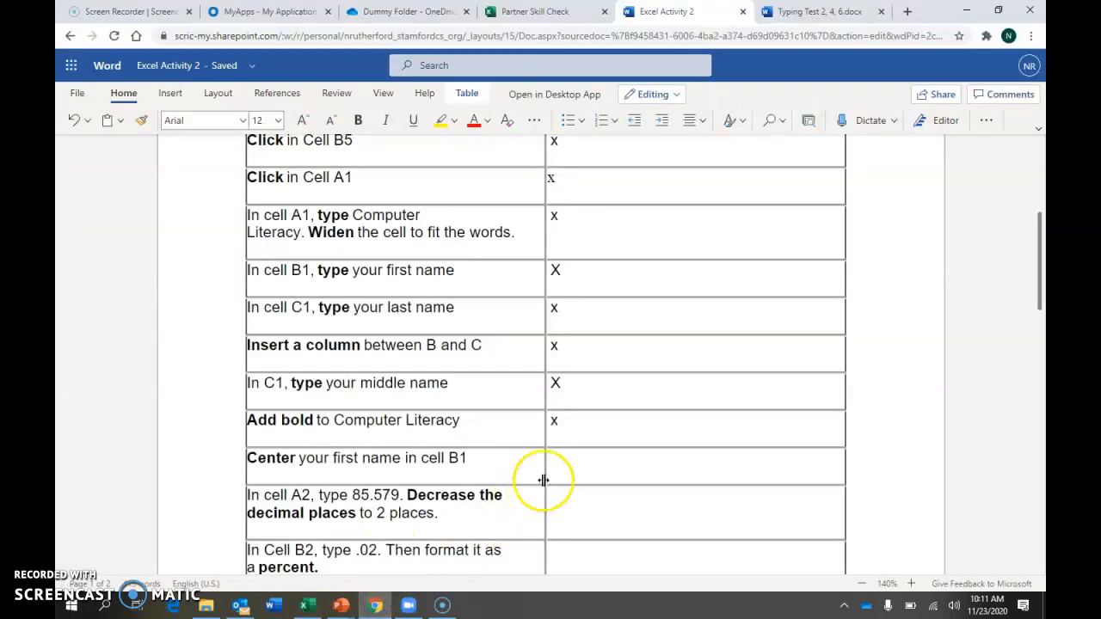
{"action": "scroll", "coordinate": [544, 480], "scroll_direction": "down", "scroll_amount": 2}
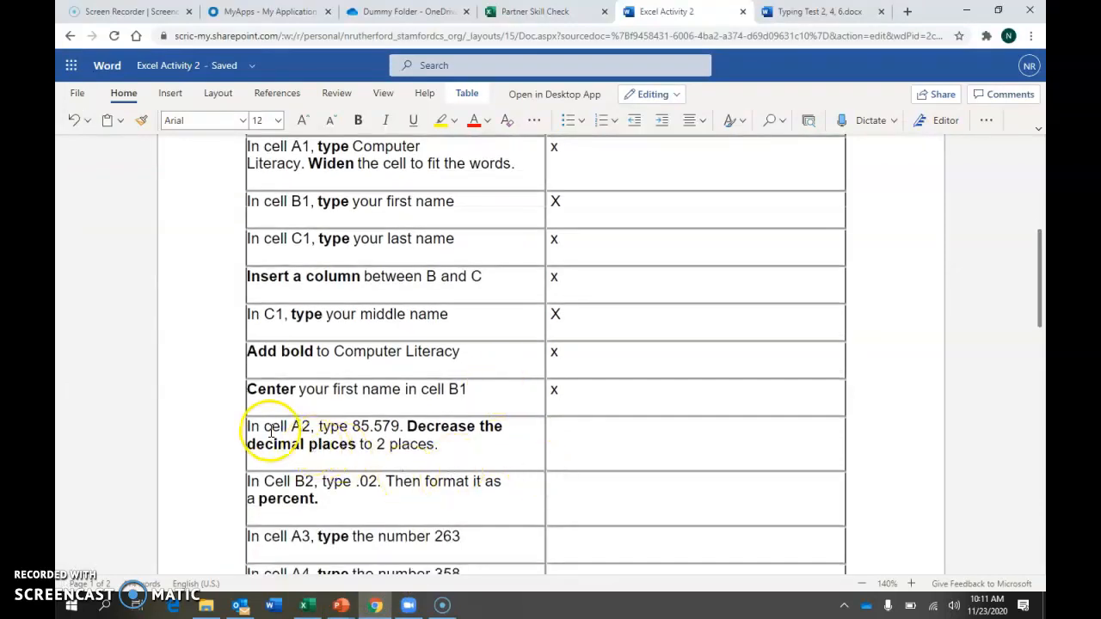
{"action": "left_click", "coordinate": [392, 445]}
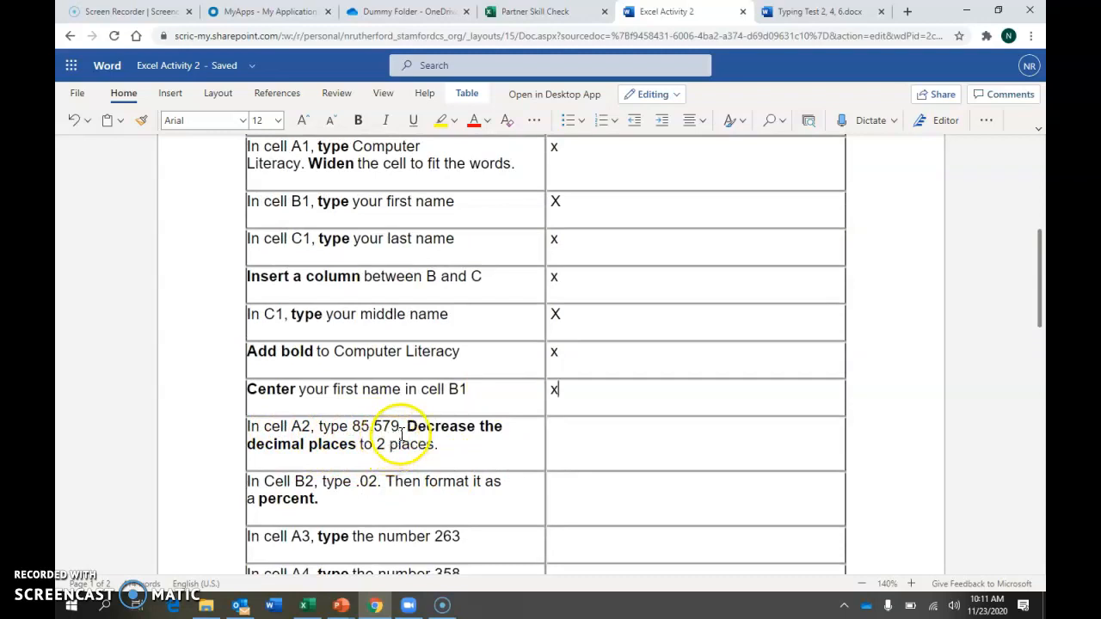
Switch to the Excel workbook and enter 85.579 in cell A2
{"action": "left_click", "coordinate": [315, 608]}
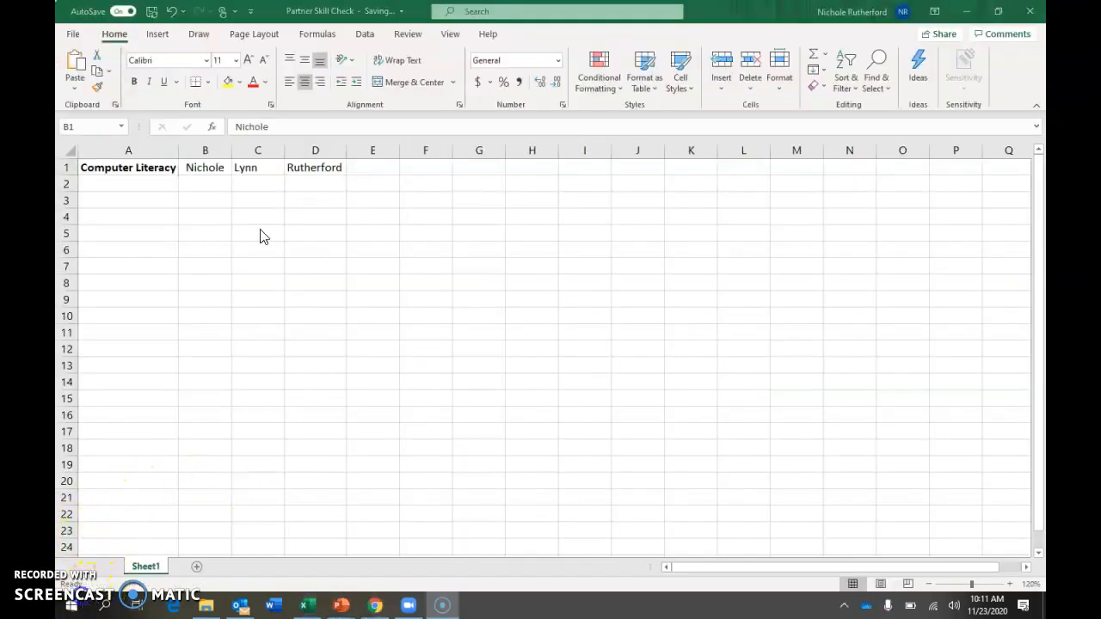
{"action": "left_click", "coordinate": [101, 184]}
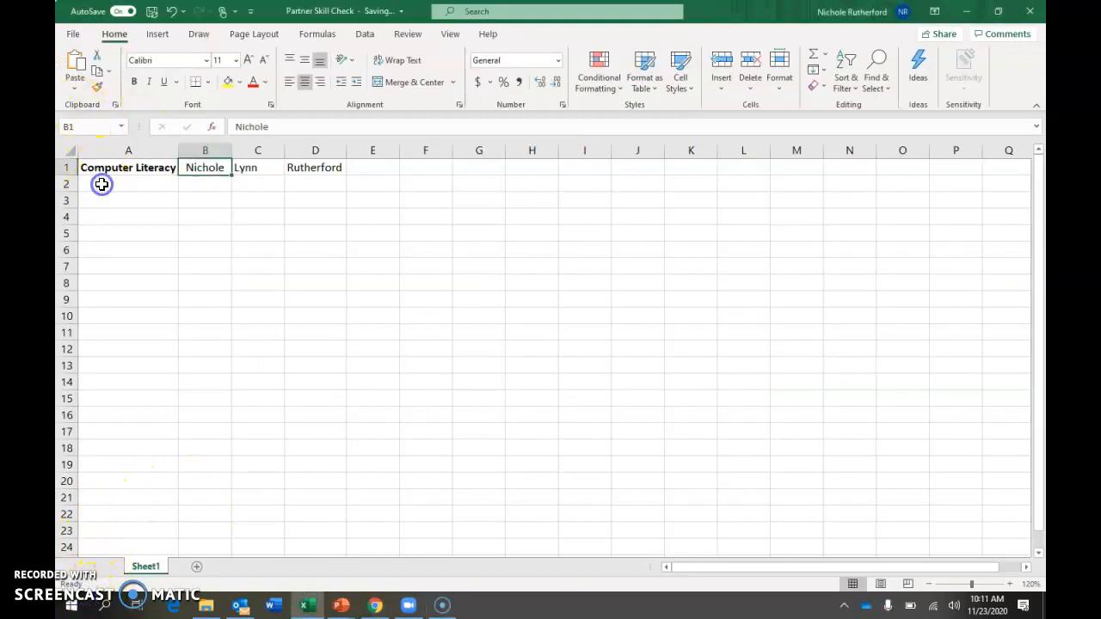
{"action": "left_click", "coordinate": [101, 185]}
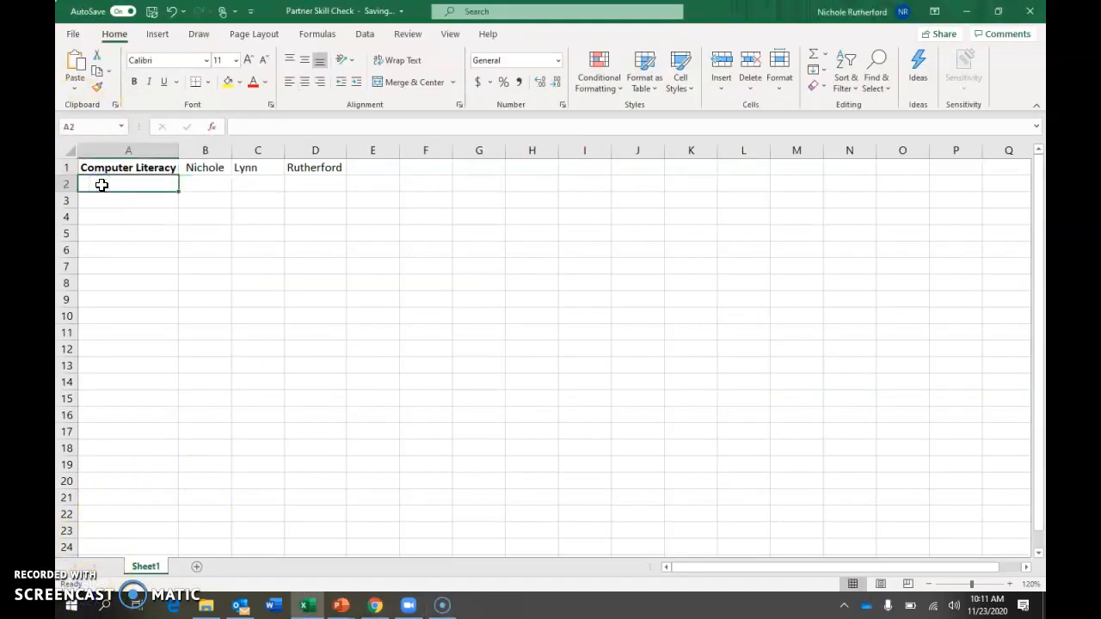
{"action": "type", "text": "8"}
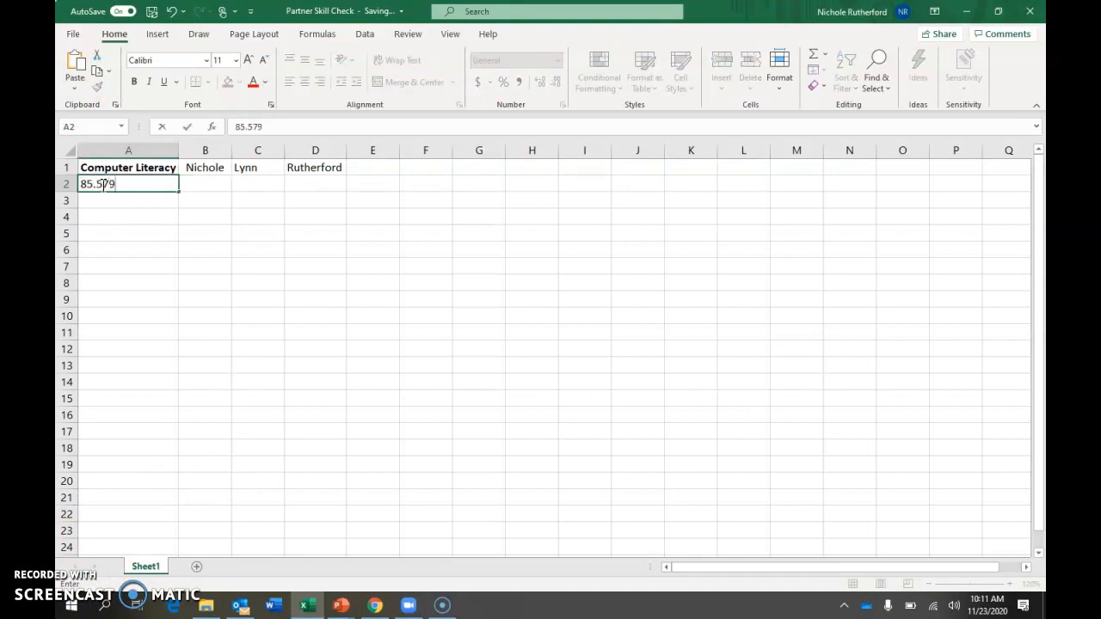
{"action": "type", "text": "5.579"}
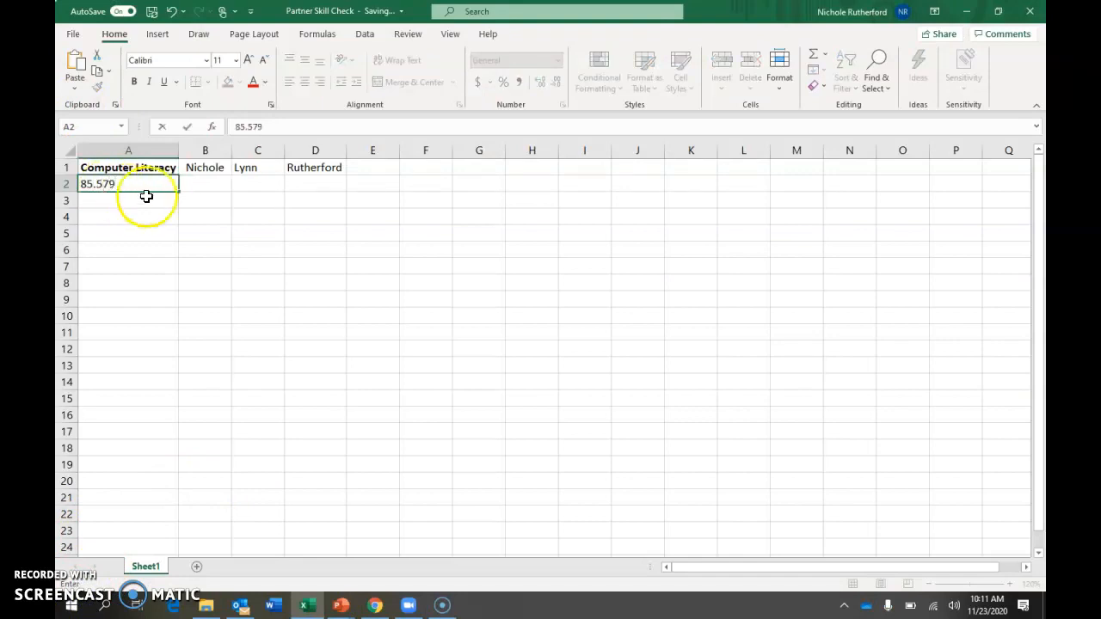
{"action": "left_click", "coordinate": [217, 184]}
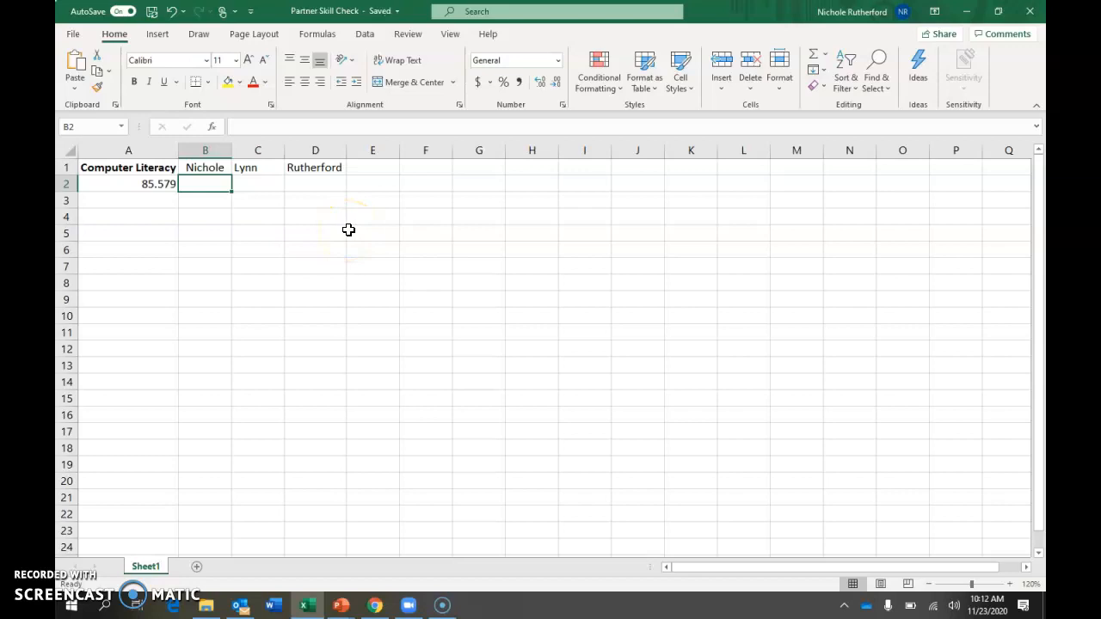
Try formatting cell A2 as Number with 2 decimal places in Format Cells, and undo the formatting
{"action": "left_click", "coordinate": [144, 187]}
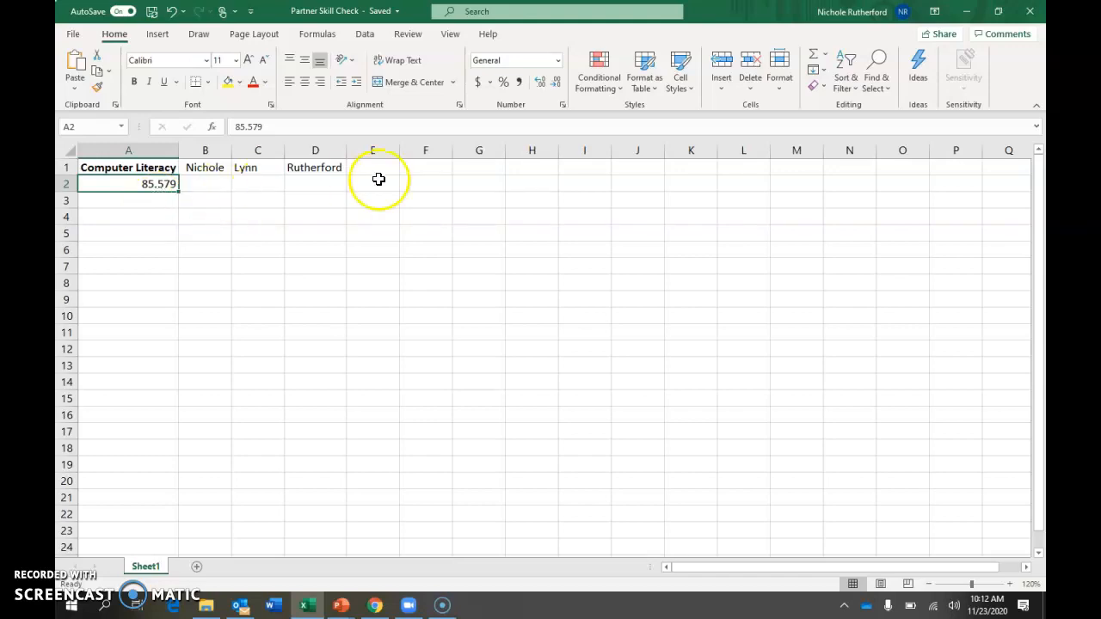
{"action": "left_click", "coordinate": [563, 105]}
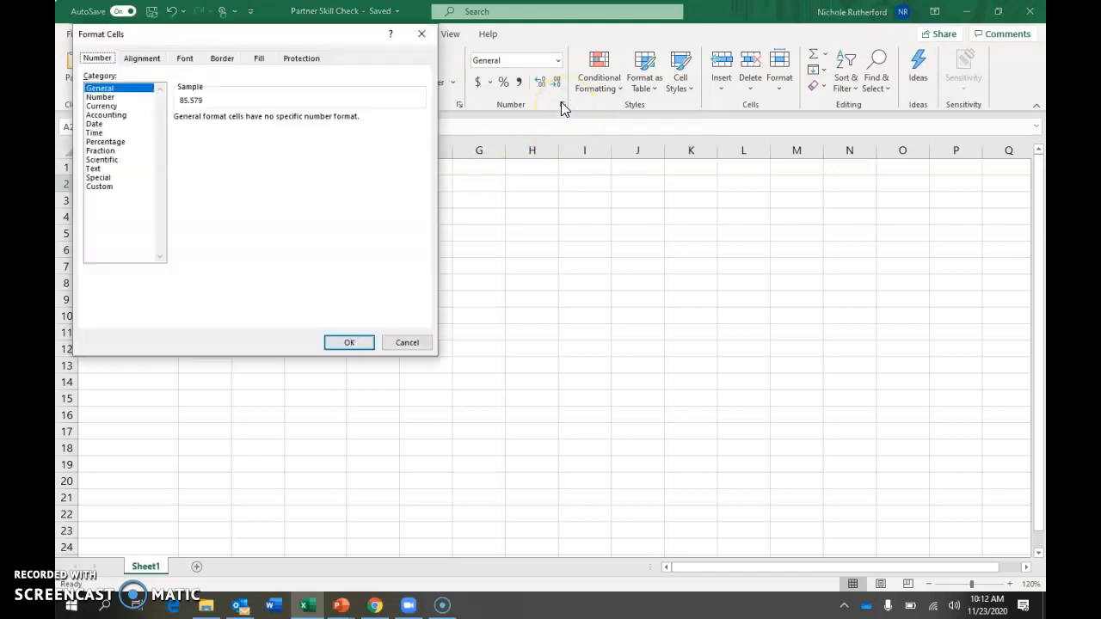
{"action": "left_click", "coordinate": [99, 98]}
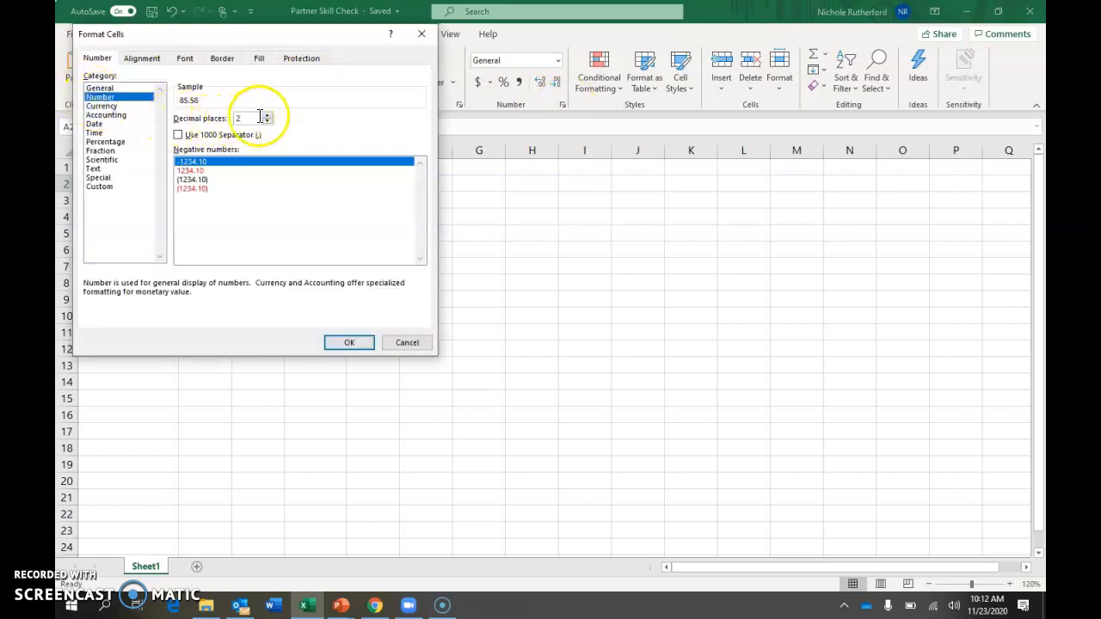
{"action": "left_click", "coordinate": [351, 343]}
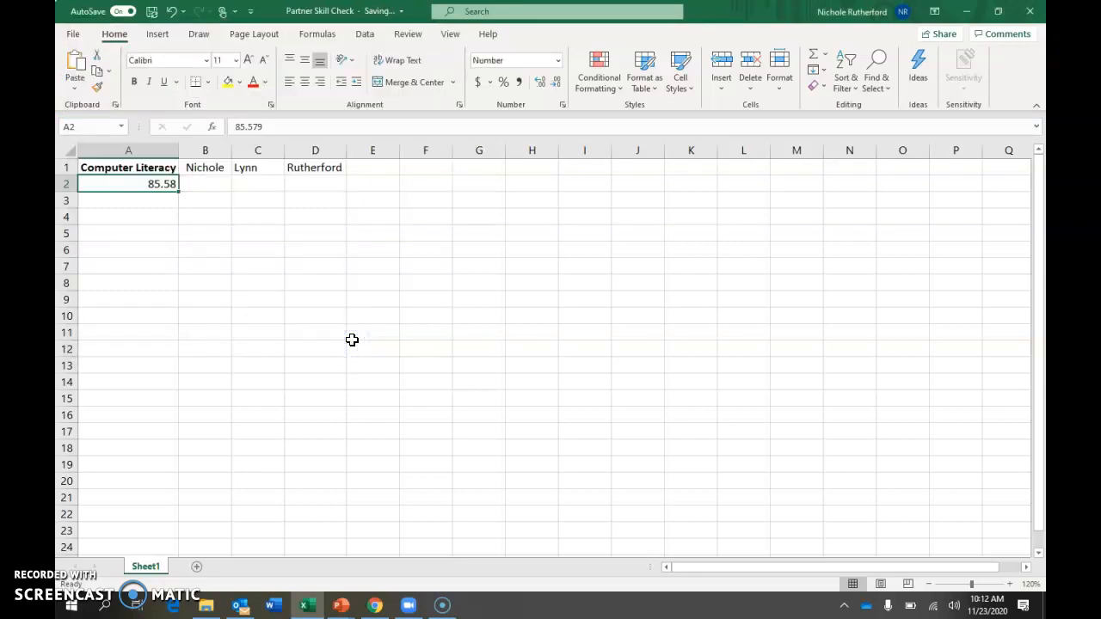
{"action": "key", "text": "ctrl+z"}
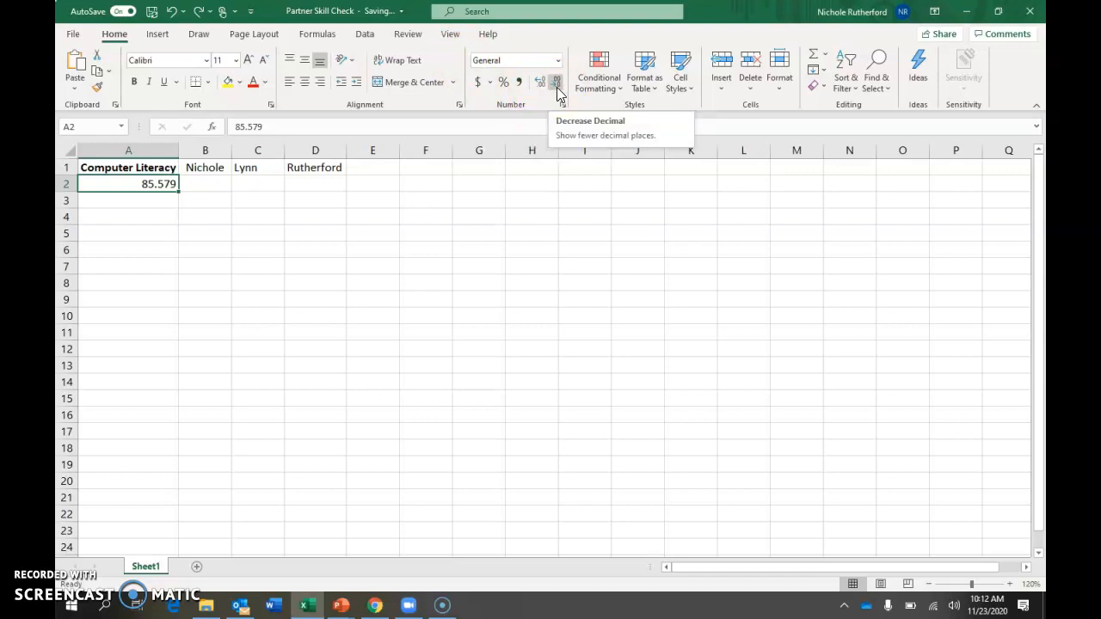
Decrease cell A2 to two decimal places with Decrease Decimal, and enter x beside that skill in the Chrome checklist
{"action": "left_click", "coordinate": [162, 190]}
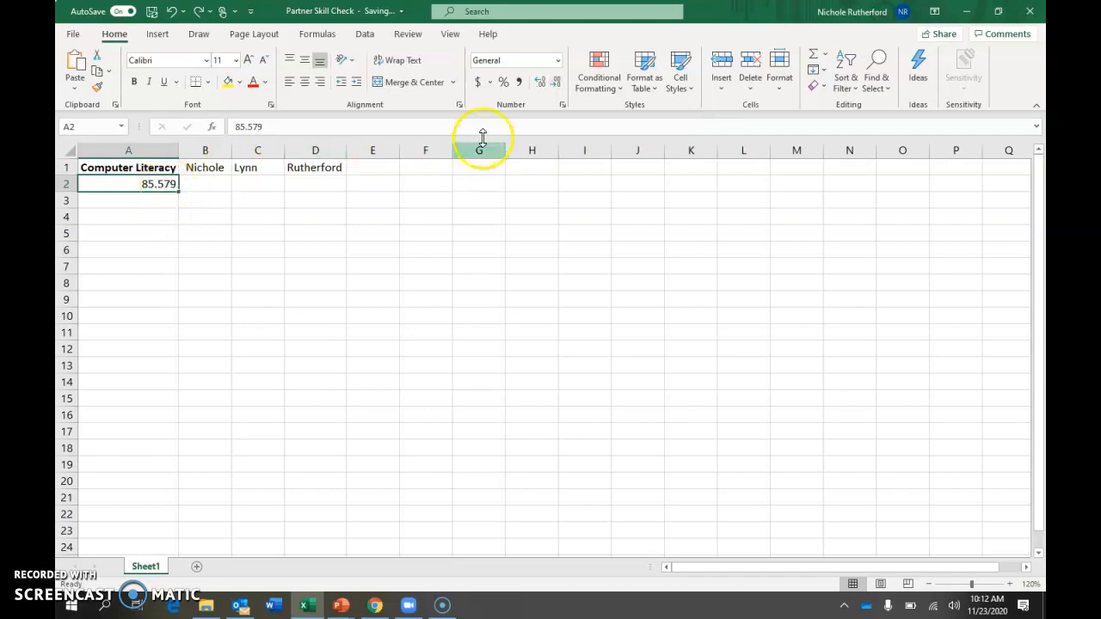
{"action": "left_click", "coordinate": [557, 83]}
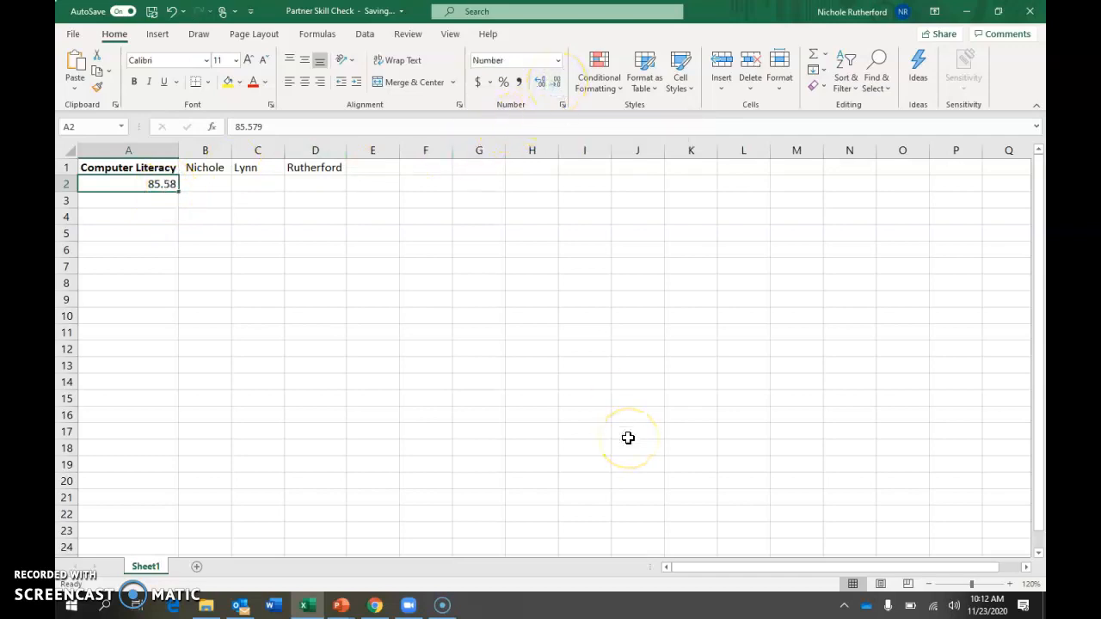
{"action": "left_click", "coordinate": [375, 605]}
{"action": "left_click", "coordinate": [578, 434]}
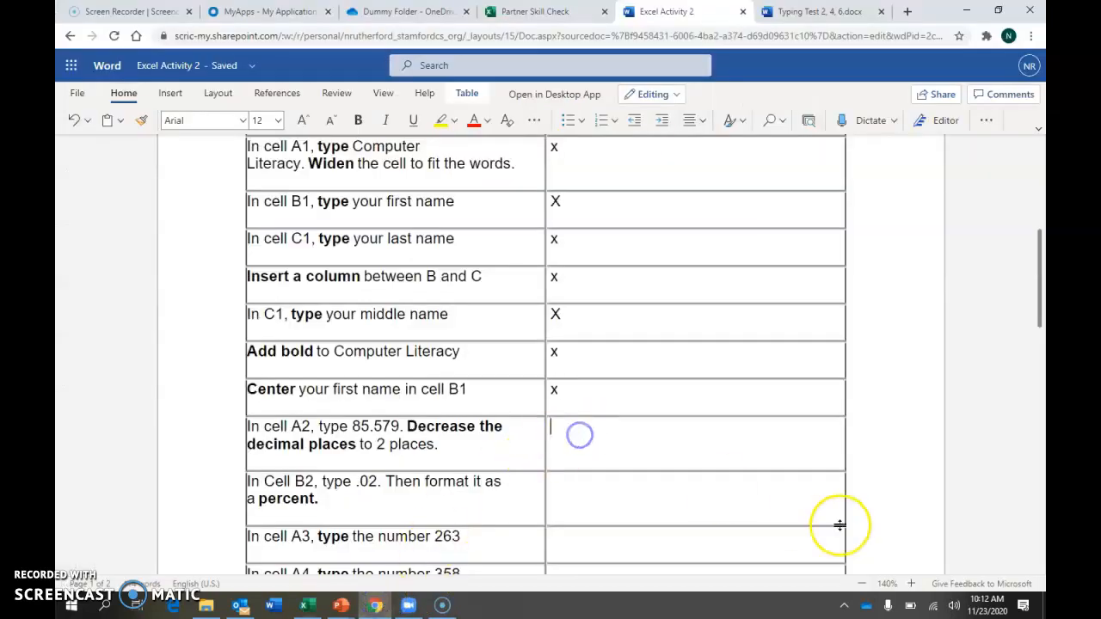
{"action": "type", "text": "x"}
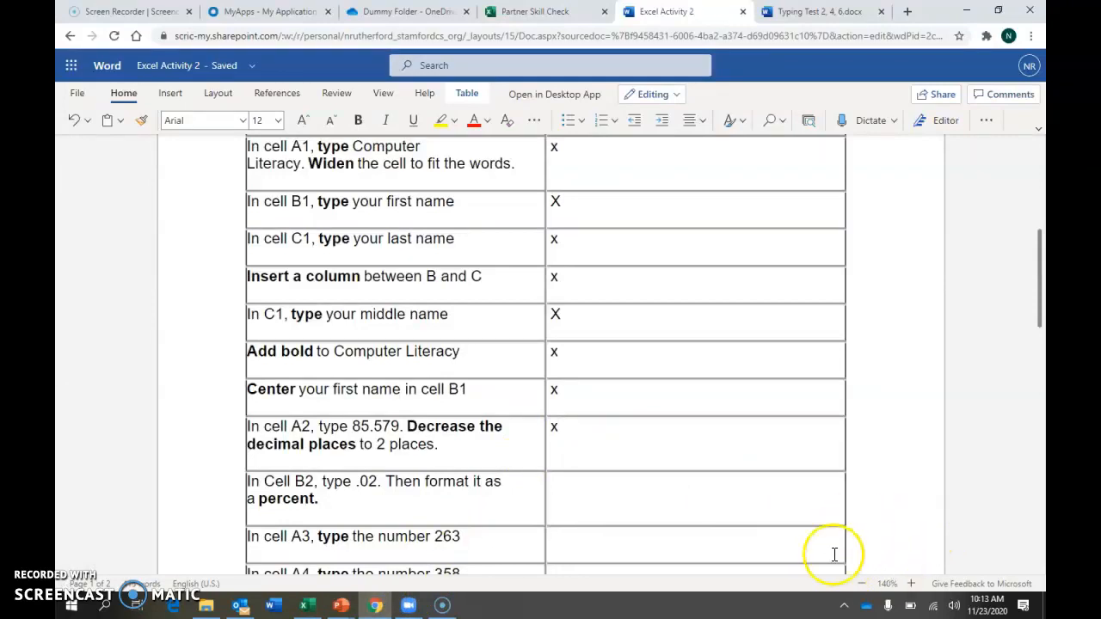
{"action": "left_click", "coordinate": [721, 500]}
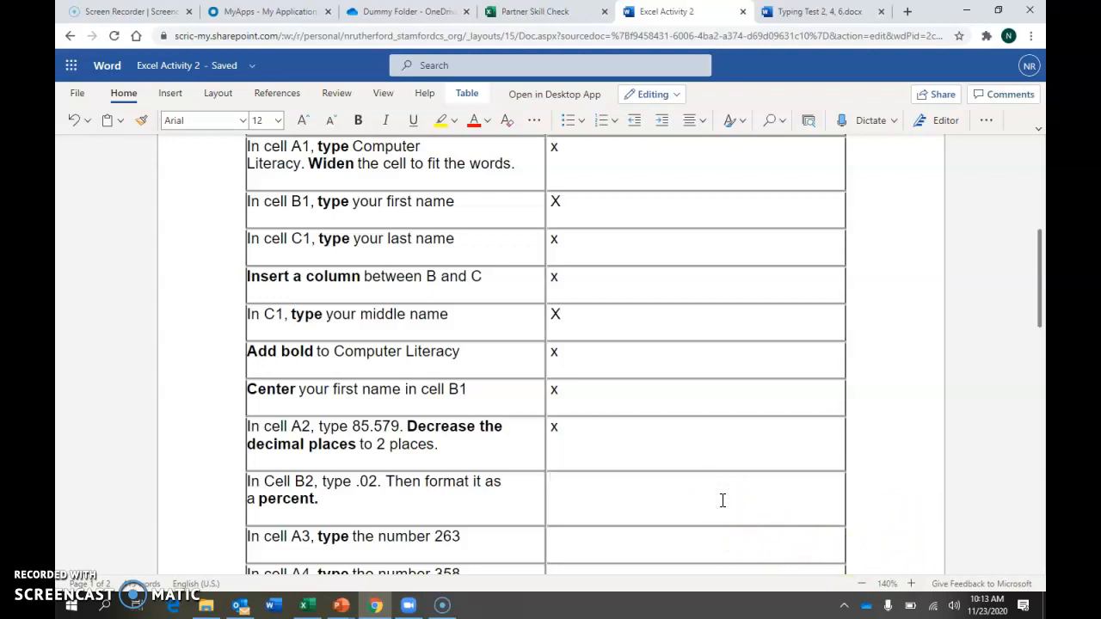
Switch to the Excel workbook and enter .02 in cell B2
{"action": "left_click", "coordinate": [318, 606]}
{"action": "left_click", "coordinate": [207, 185]}
{"action": "type", "text": "."}
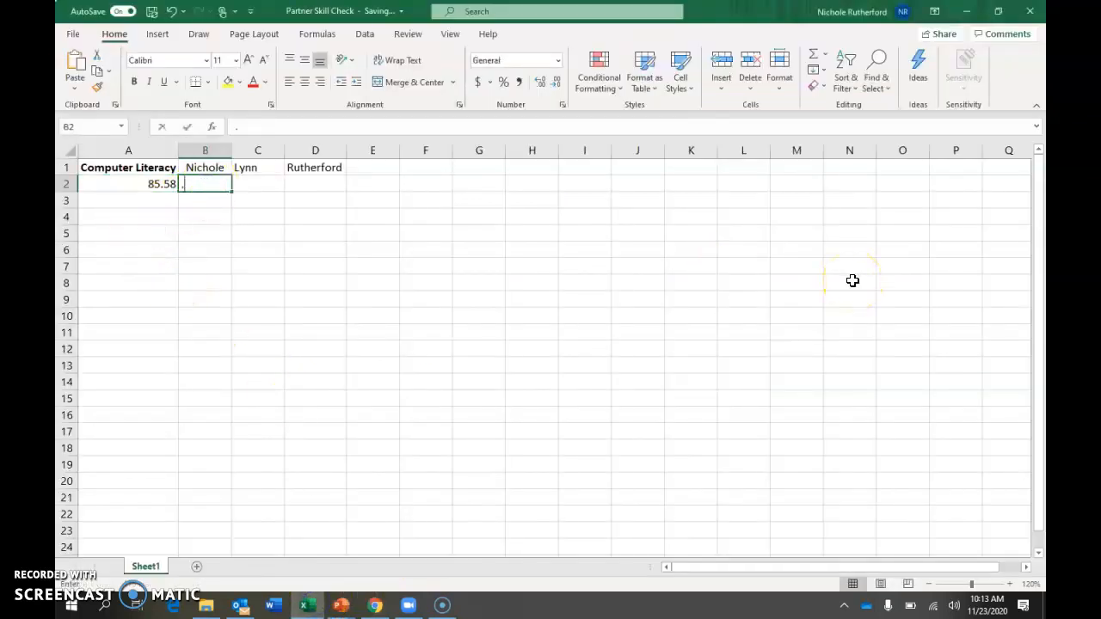
{"action": "type", "text": "02"}
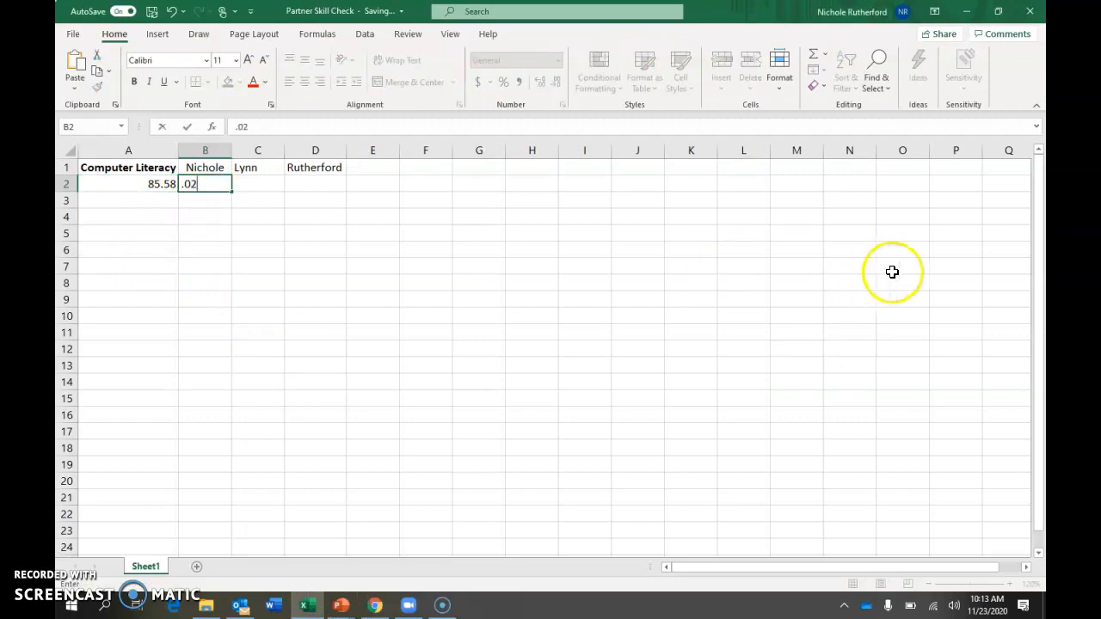
{"action": "left_click", "coordinate": [519, 231]}
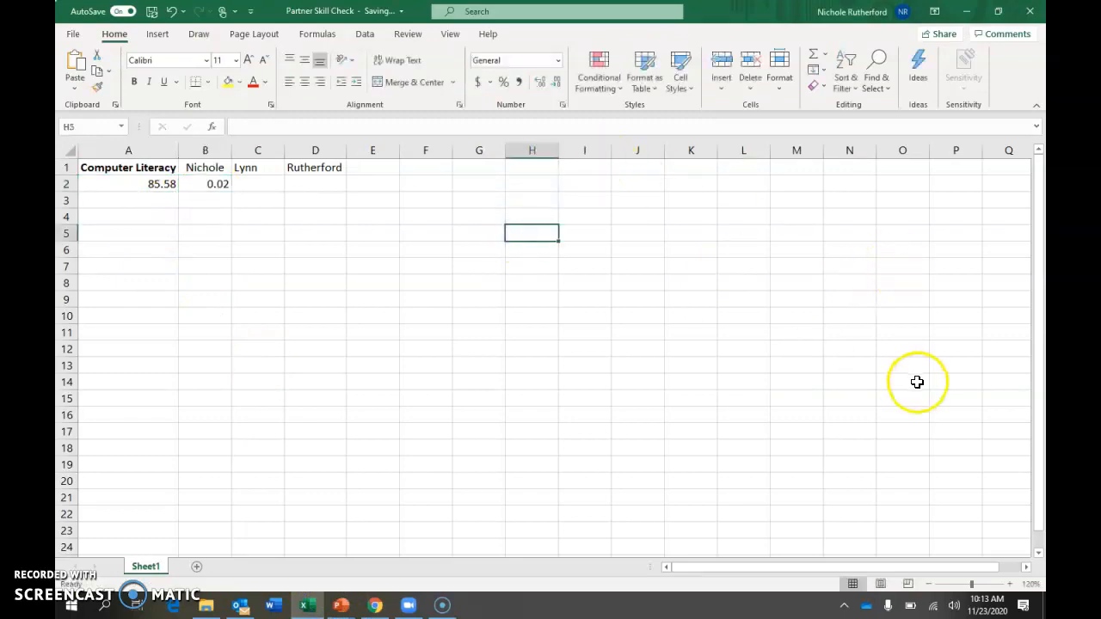
Format the value in cell B2 as a percent
{"action": "left_click", "coordinate": [191, 184]}
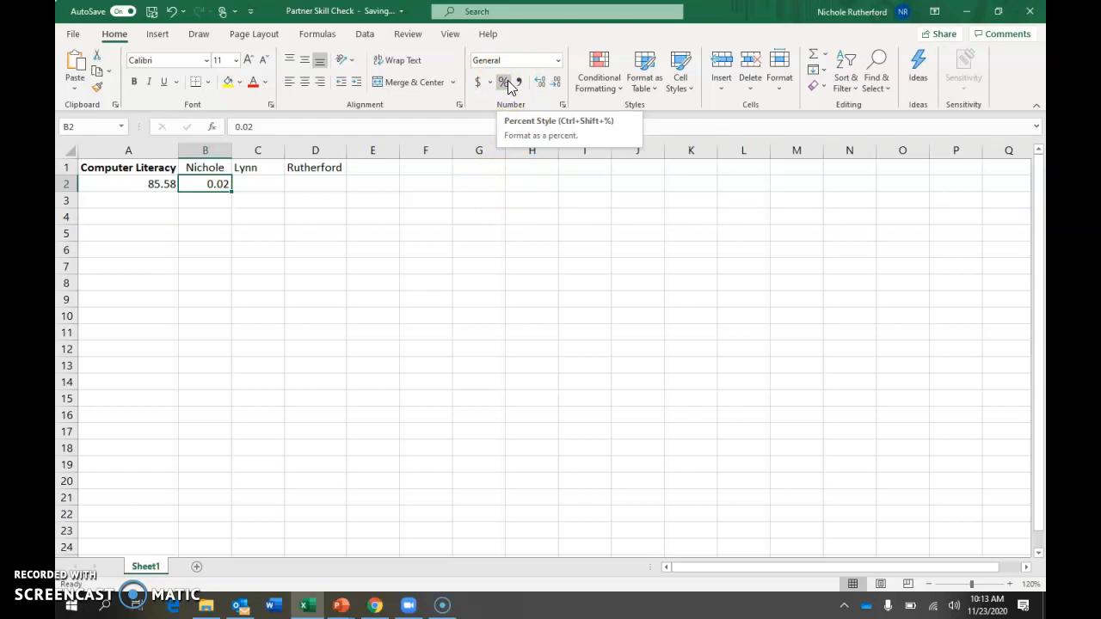
{"action": "left_click", "coordinate": [557, 60]}
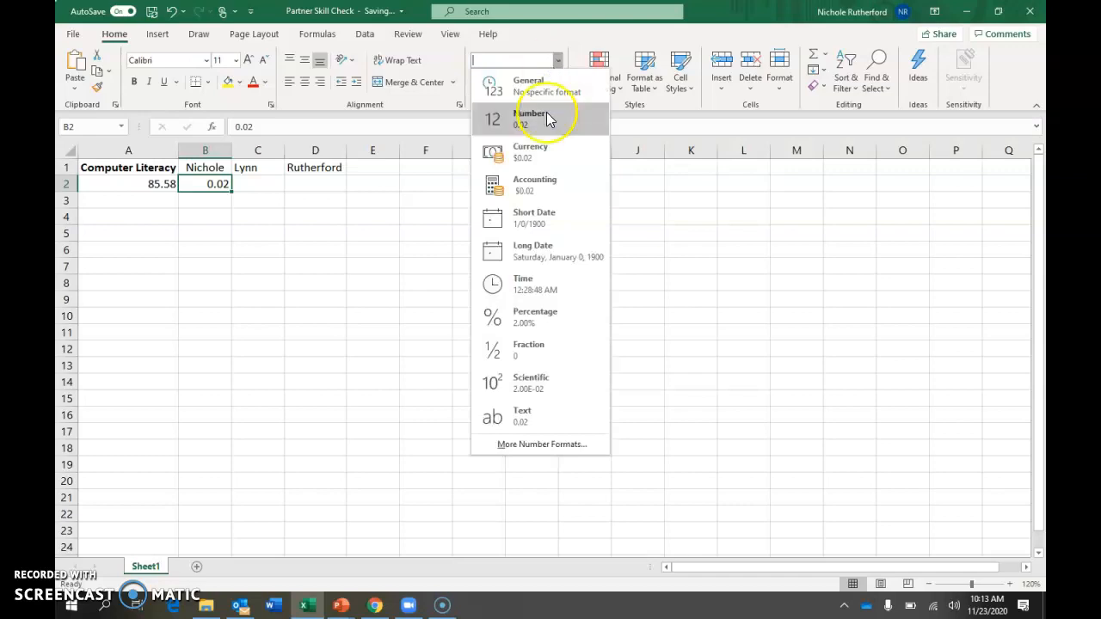
{"action": "left_click", "coordinate": [533, 327]}
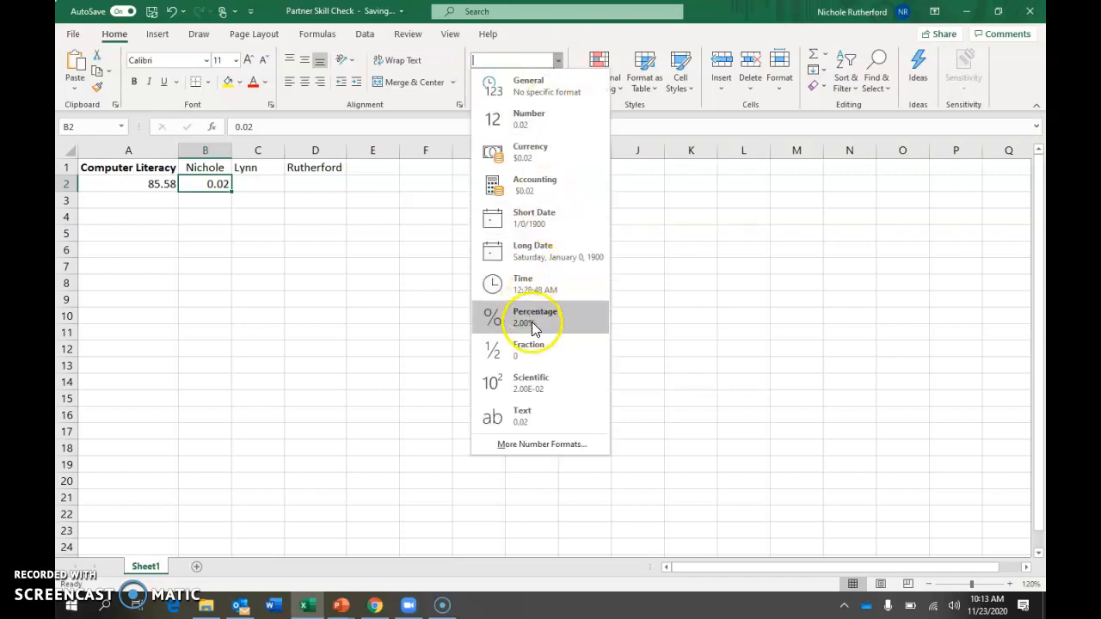
{"action": "left_click", "coordinate": [558, 60]}
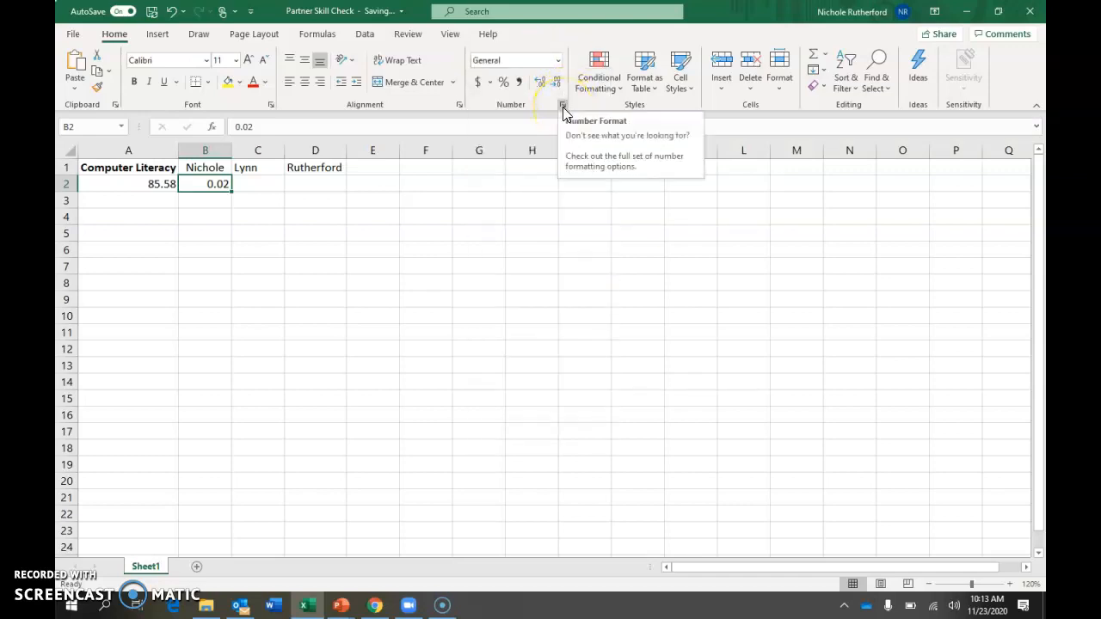
{"action": "left_click", "coordinate": [504, 83]}
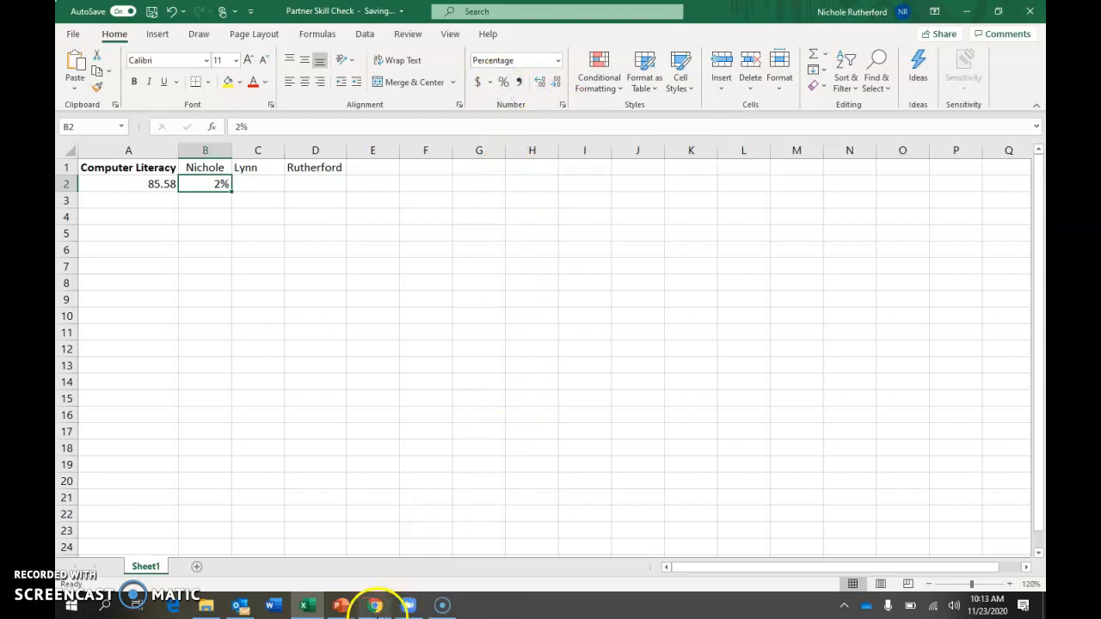
Return to the checklist in Chrome and enter x beside the skill for formatting cell B2 as a percent
{"action": "left_click", "coordinate": [375, 606]}
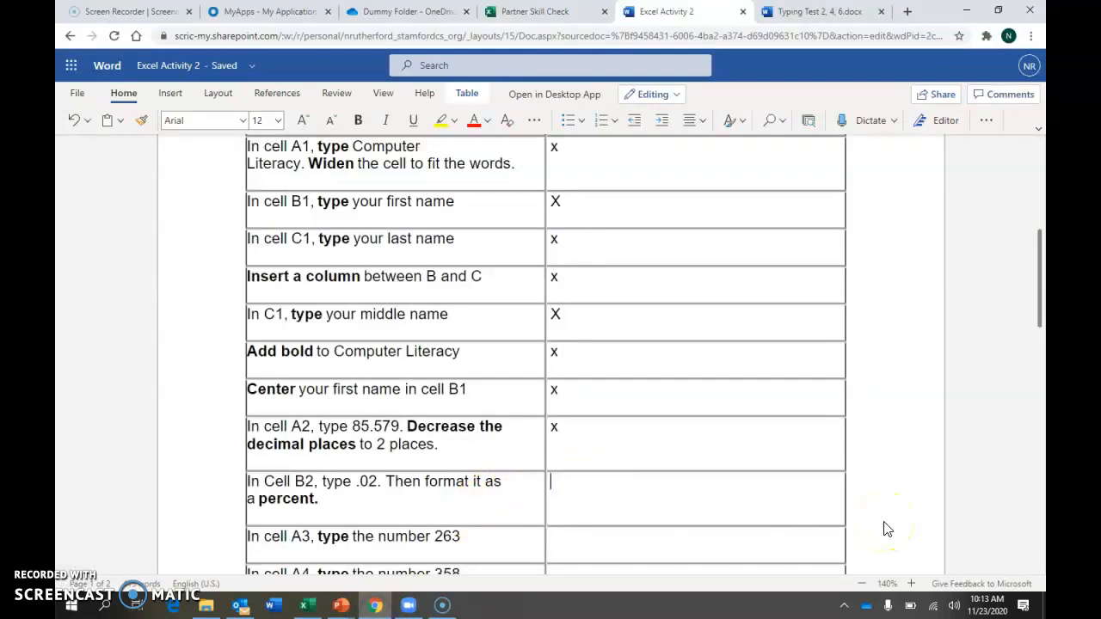
{"action": "left_click", "coordinate": [650, 488]}
{"action": "left_click", "coordinate": [614, 378]}
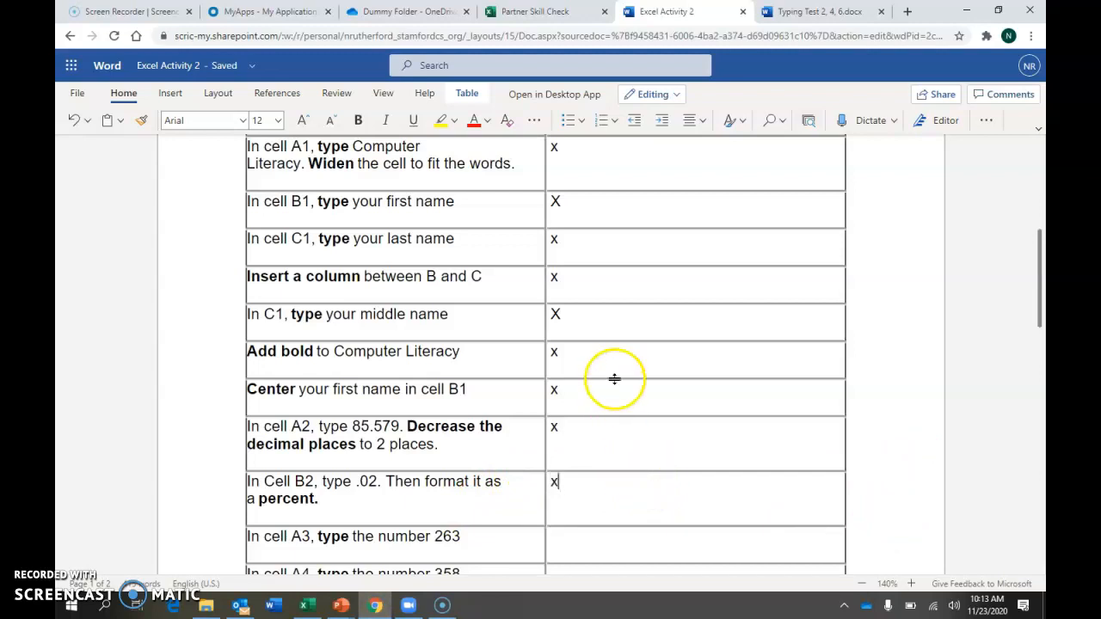
Switch to the Excel workbook to continue with the next checklist skill
{"action": "left_click", "coordinate": [308, 606]}
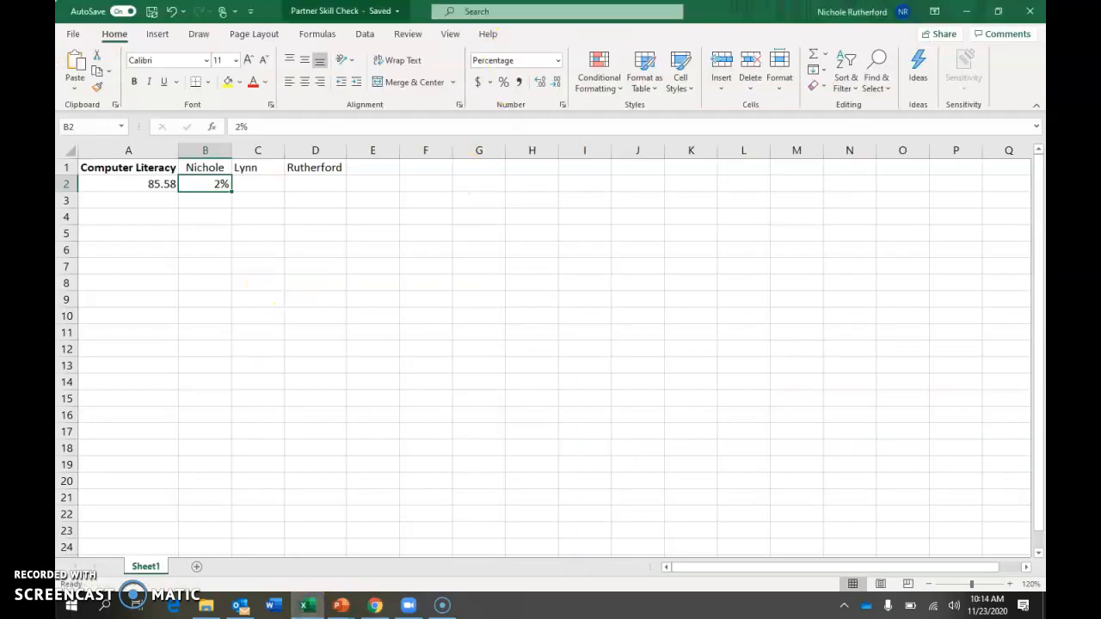